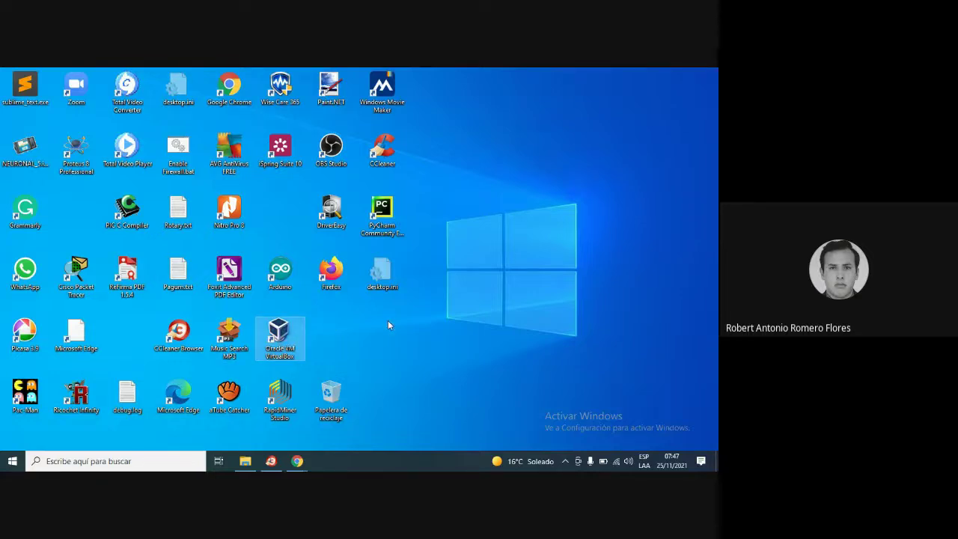
# Launch VirtualBox, dismiss the new-version notice and open Fedora 21-II's settings (Configuración)
pyautogui.press('Return')
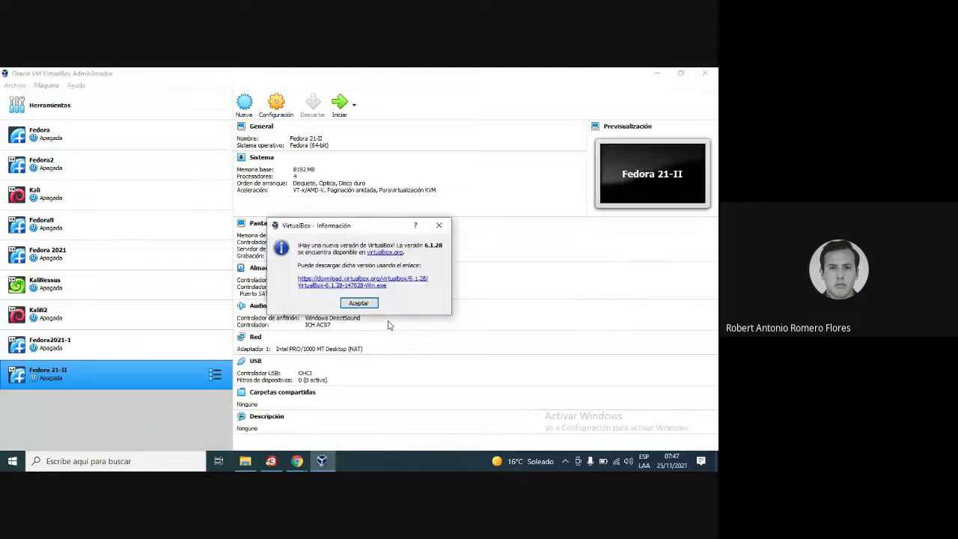
pyautogui.click(359, 303)
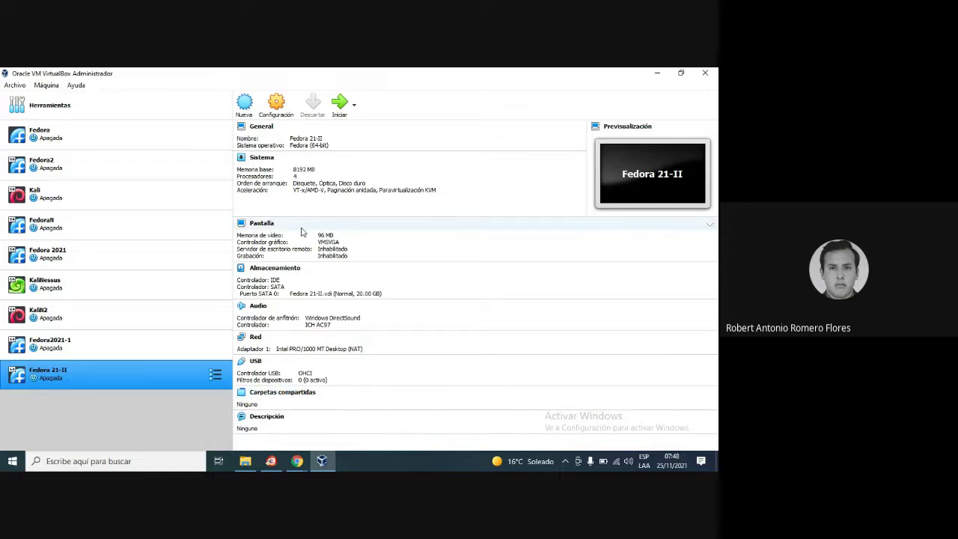
pyautogui.click(278, 107)
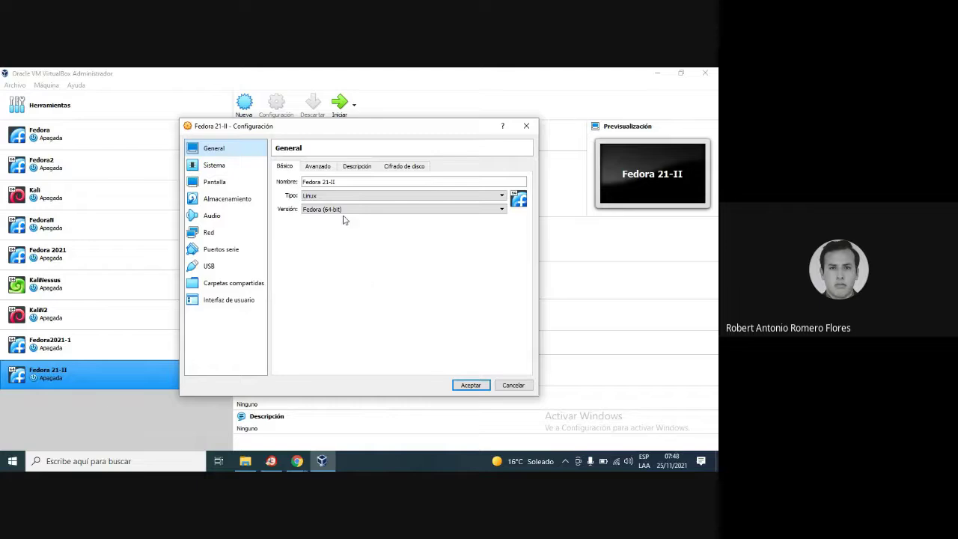
# Review the General tabs: Básico, Avanzado, Descripción and Cifrado de disco
pyautogui.click(322, 169)
pyautogui.click(283, 166)
pyautogui.click(322, 167)
pyautogui.click(358, 168)
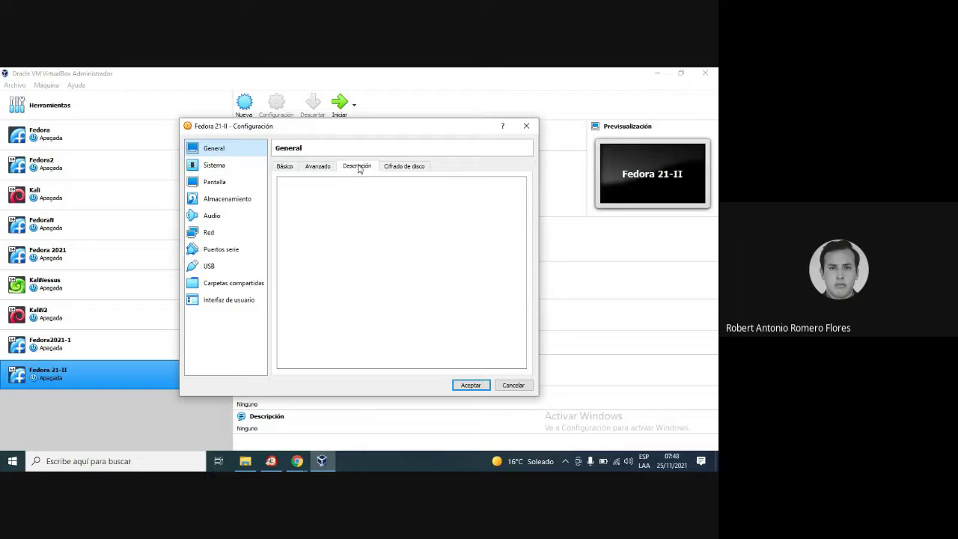
pyautogui.click(417, 167)
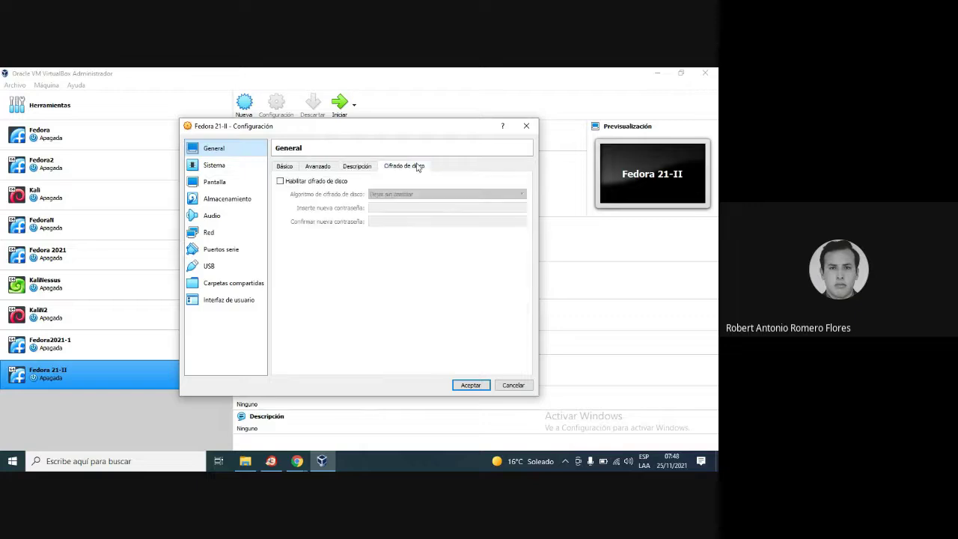
# In Sistema's Placa base, keep the PIIX3 chipset and the USB tablet pointing device
pyautogui.click(211, 169)
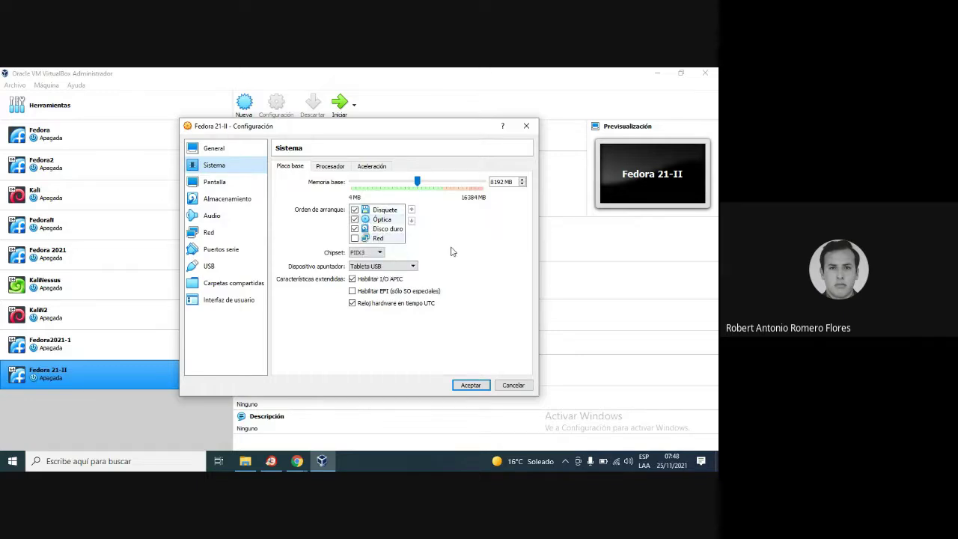
pyautogui.moveTo(360, 130)
pyautogui.mouseDown()
pyautogui.moveTo(367, 127)
pyautogui.moveTo(347, 138)
pyautogui.mouseUp()
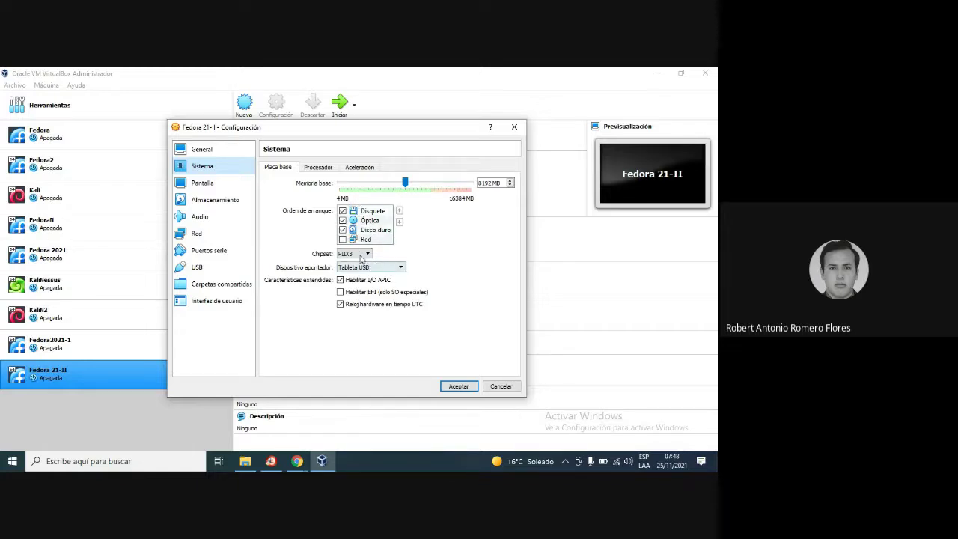
pyautogui.click(362, 257)
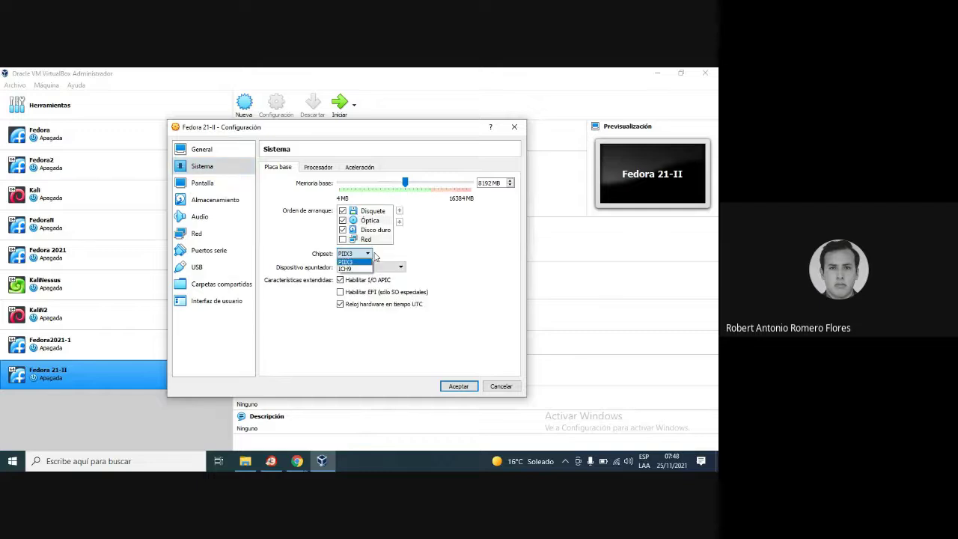
pyautogui.click(352, 256)
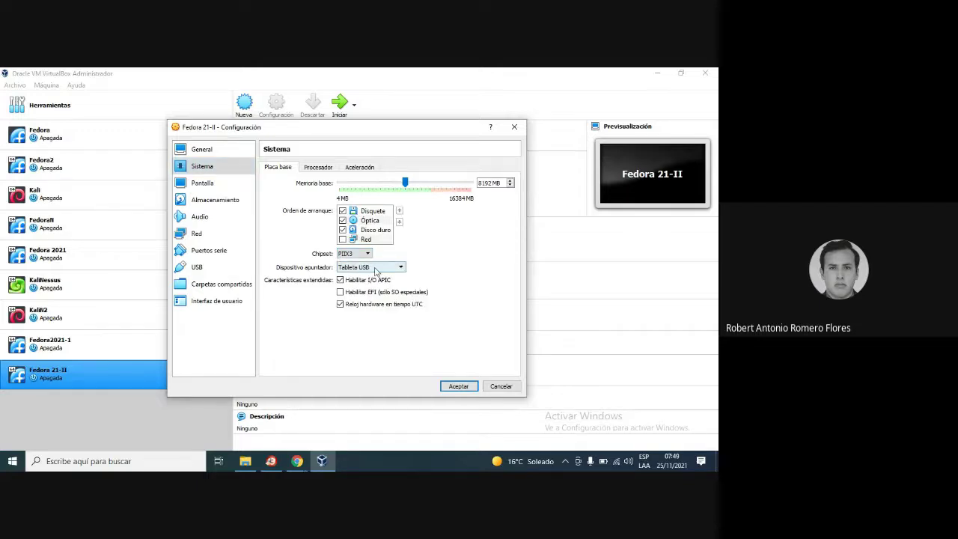
pyautogui.click(377, 271)
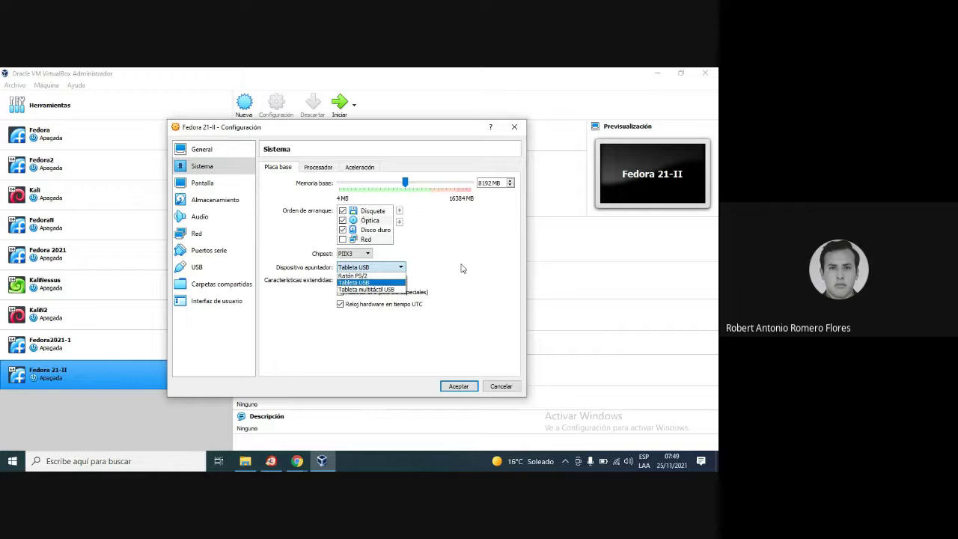
pyautogui.click(462, 268)
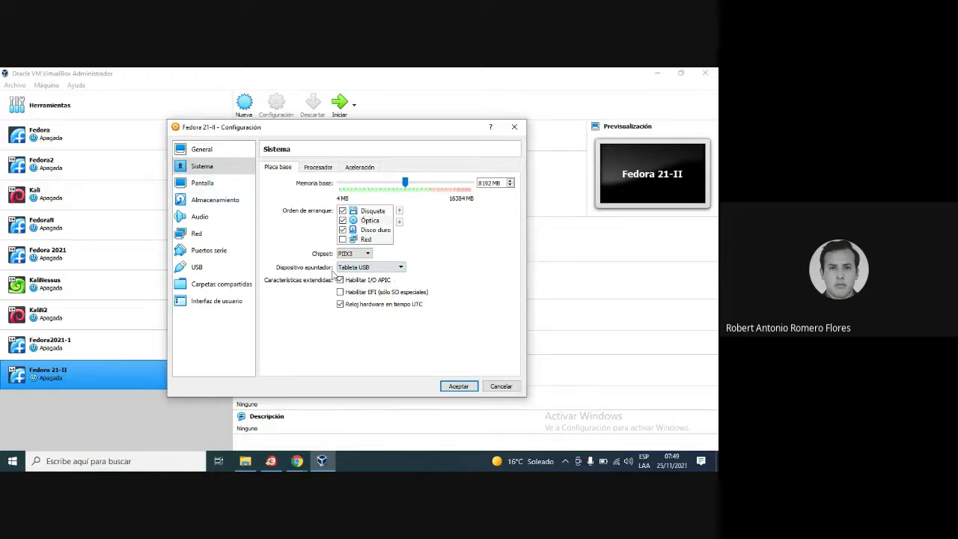
# Check the Procesador tab and finish on Aceleración with nested paging enabled
pyautogui.click(318, 170)
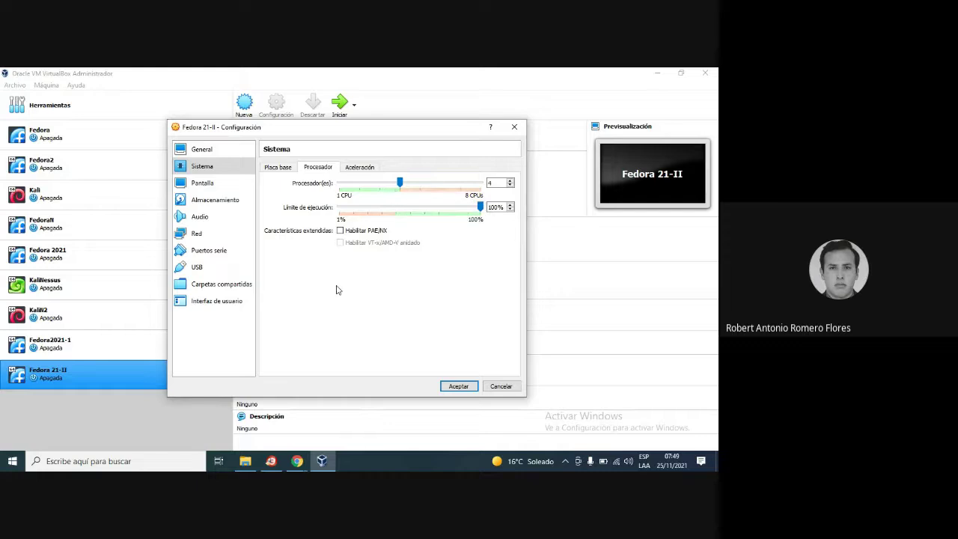
pyautogui.click(356, 169)
pyautogui.click(322, 168)
pyautogui.click(360, 169)
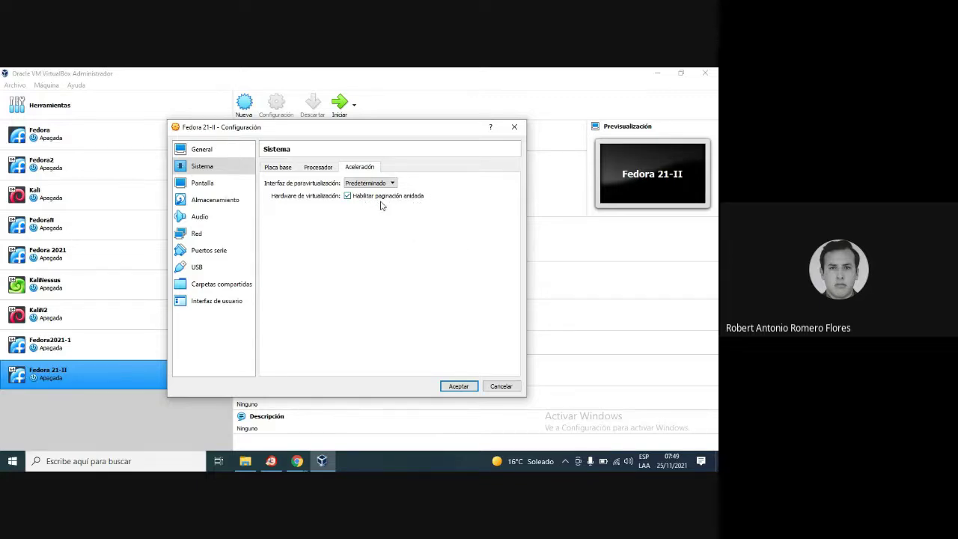
# Look through the Pantalla tabs, then show the 20 GB Fedora 21-II.vdi under Almacenamiento
pyautogui.click(197, 184)
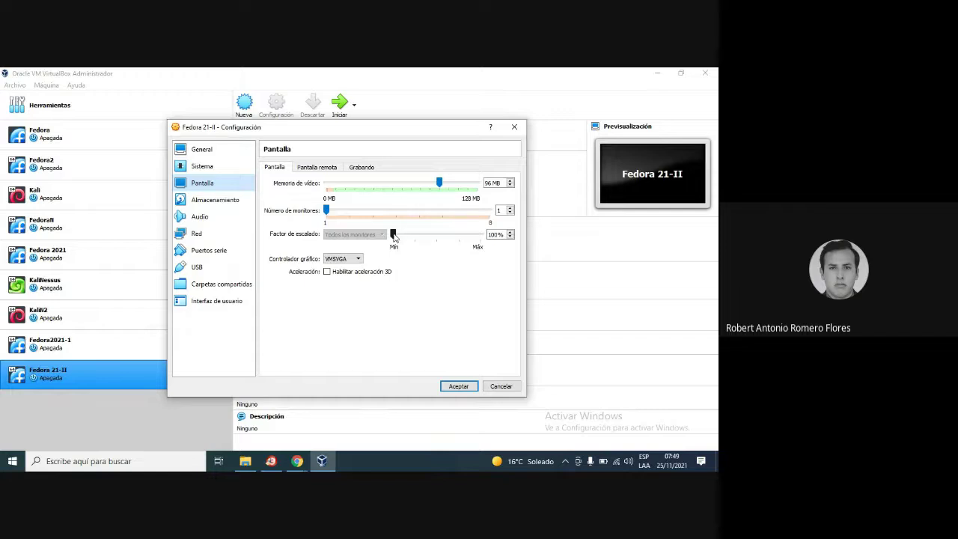
pyautogui.click(333, 169)
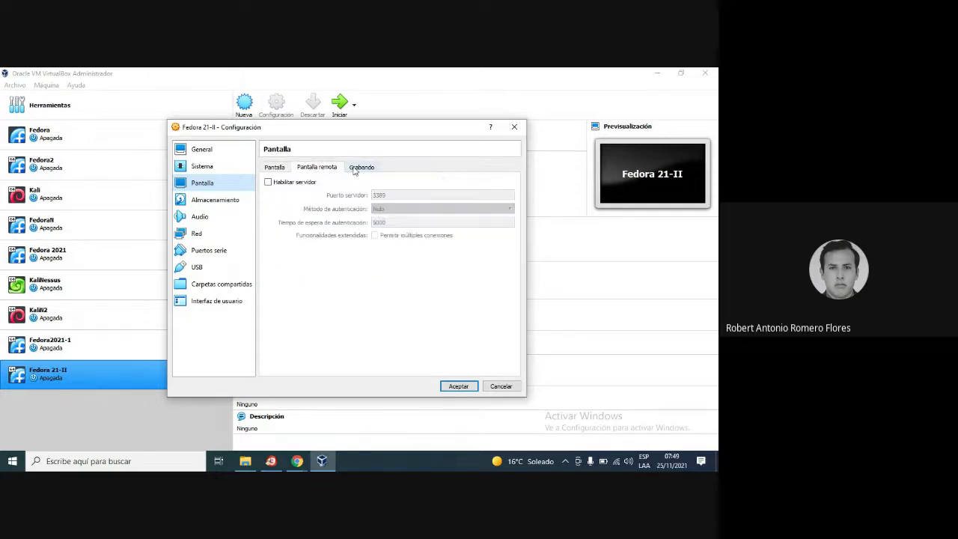
pyautogui.click(356, 167)
pyautogui.click(274, 169)
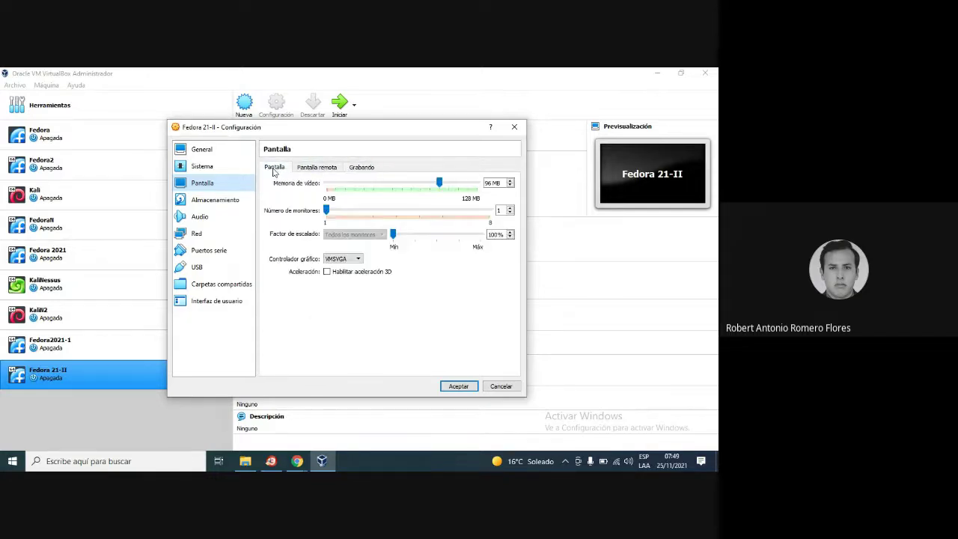
pyautogui.click(215, 200)
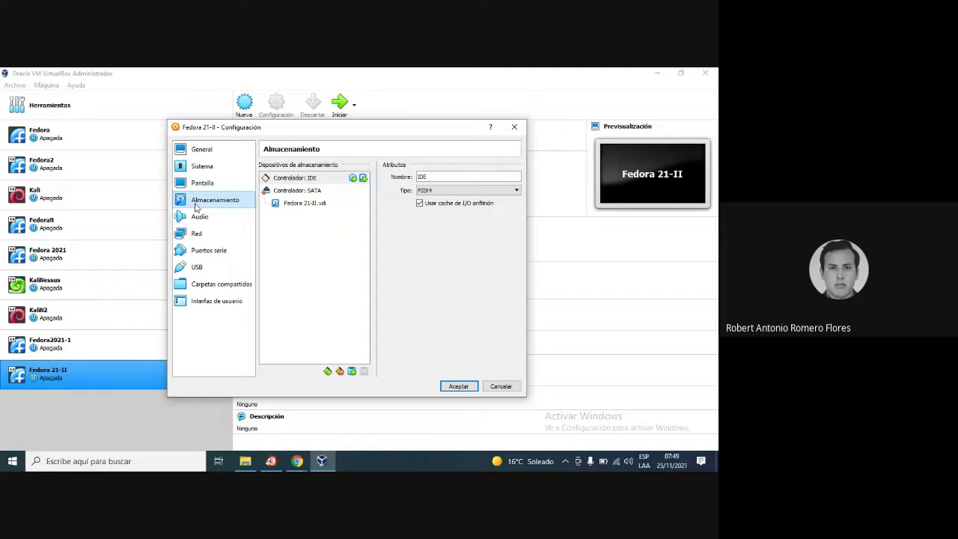
pyautogui.click(321, 206)
pyautogui.click(289, 208)
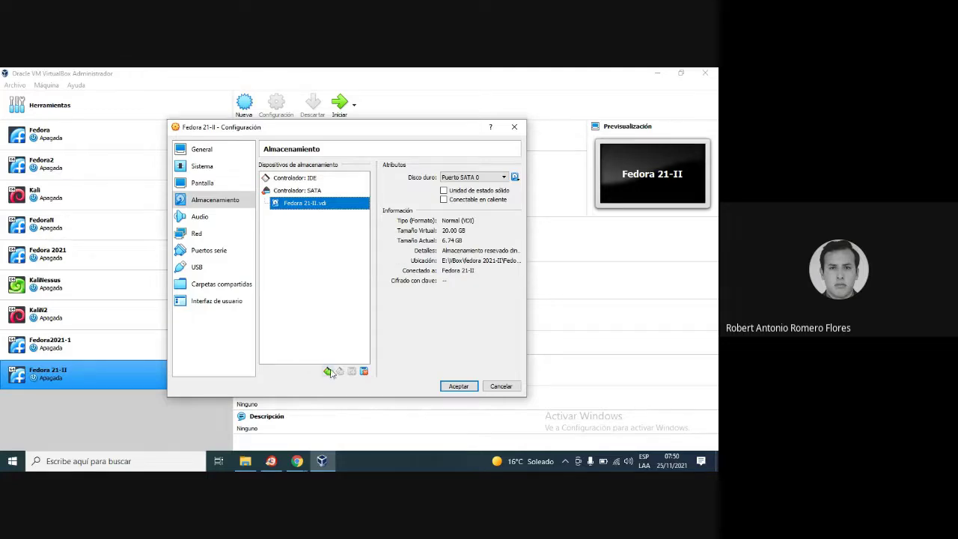
# Select Controlador: SATA to show AHCI type with 1 port, adding no new controller
pyautogui.click(328, 371)
pyautogui.click(485, 294)
pyautogui.click(327, 371)
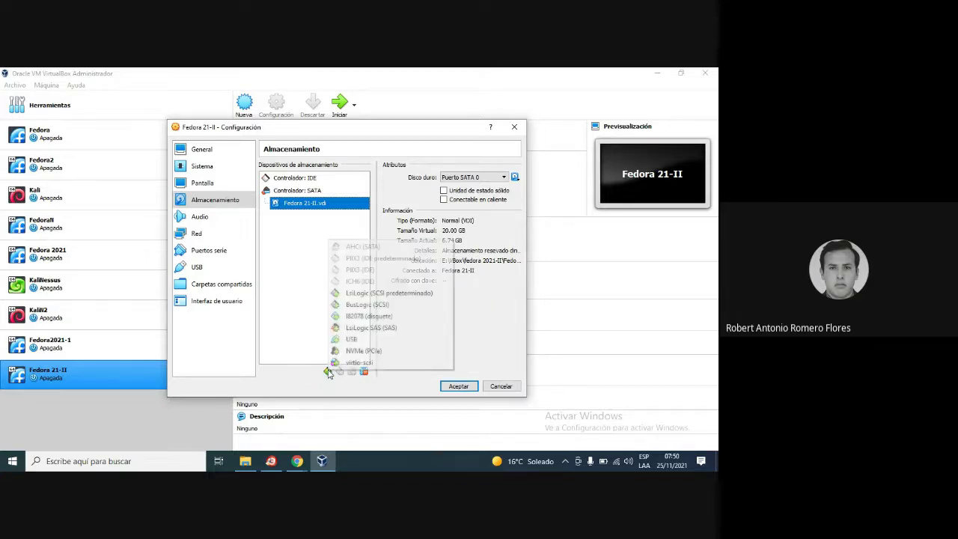
pyautogui.click(328, 373)
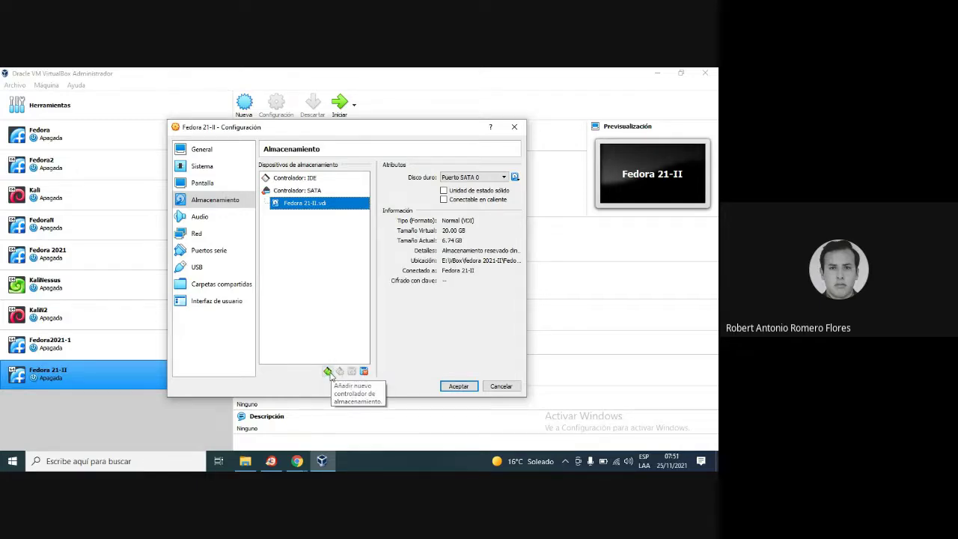
pyautogui.click(314, 193)
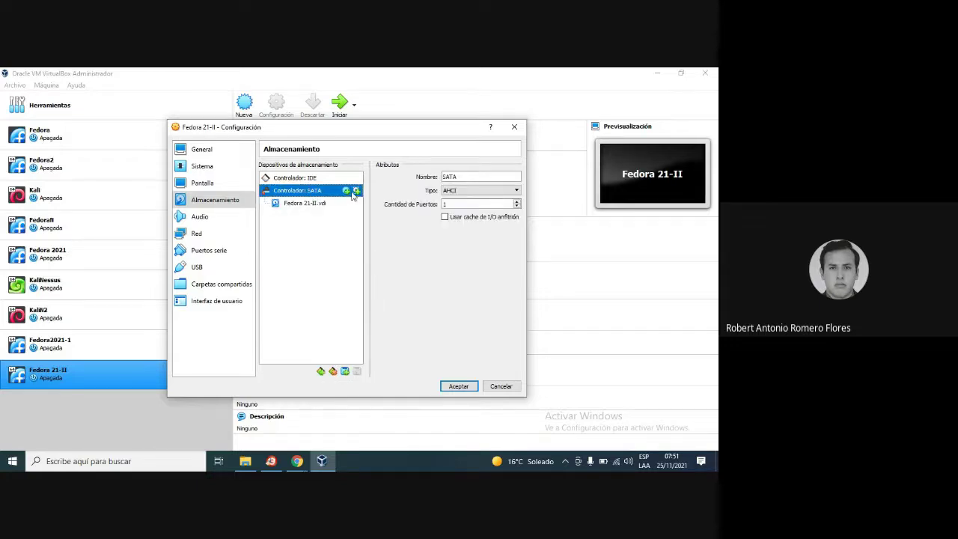
pyautogui.click(321, 372)
pyautogui.click(475, 284)
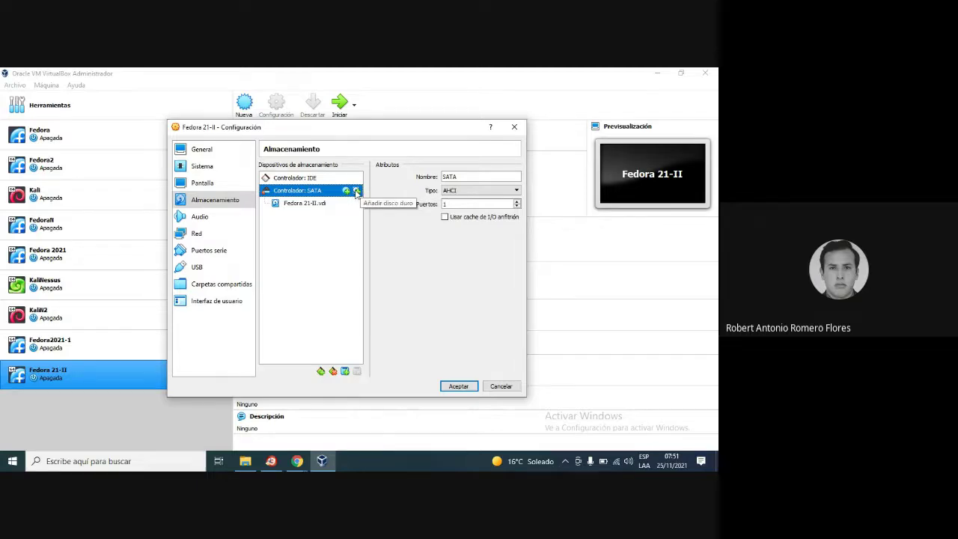
# Start a new hard disk on the SATA controller, then cancel the wizard and chooser
pyautogui.click(357, 191)
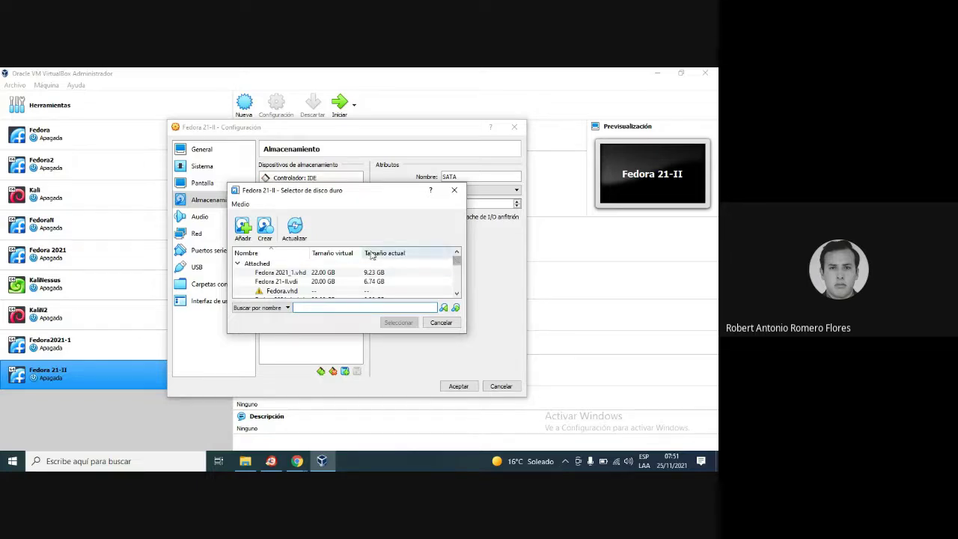
pyautogui.click(265, 229)
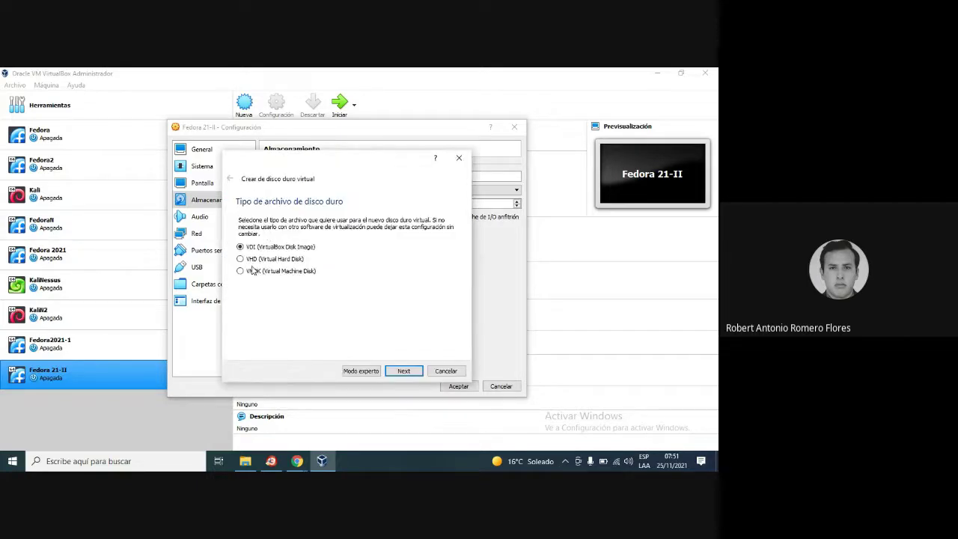
pyautogui.moveTo(341, 170); pyautogui.dragTo(317, 195)
pyautogui.click(414, 191)
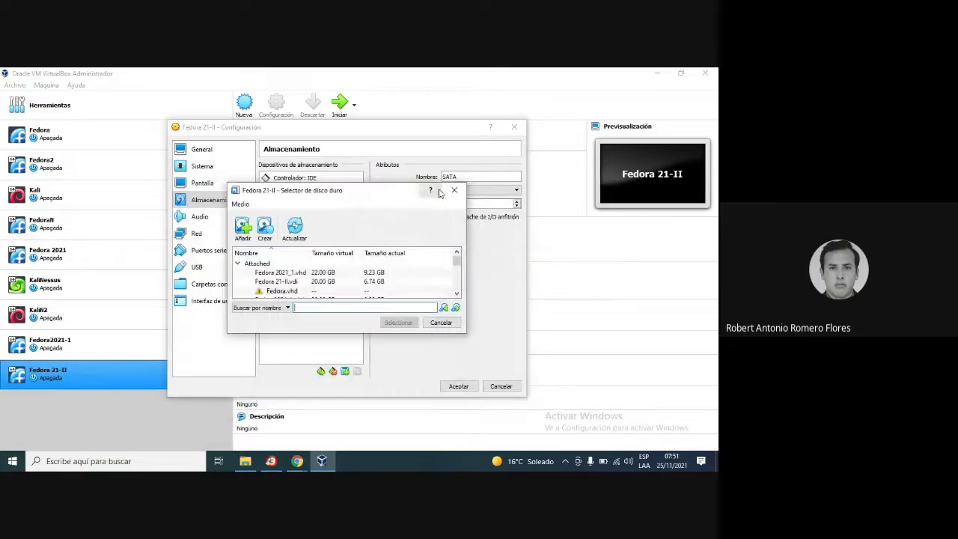
pyautogui.click(453, 191)
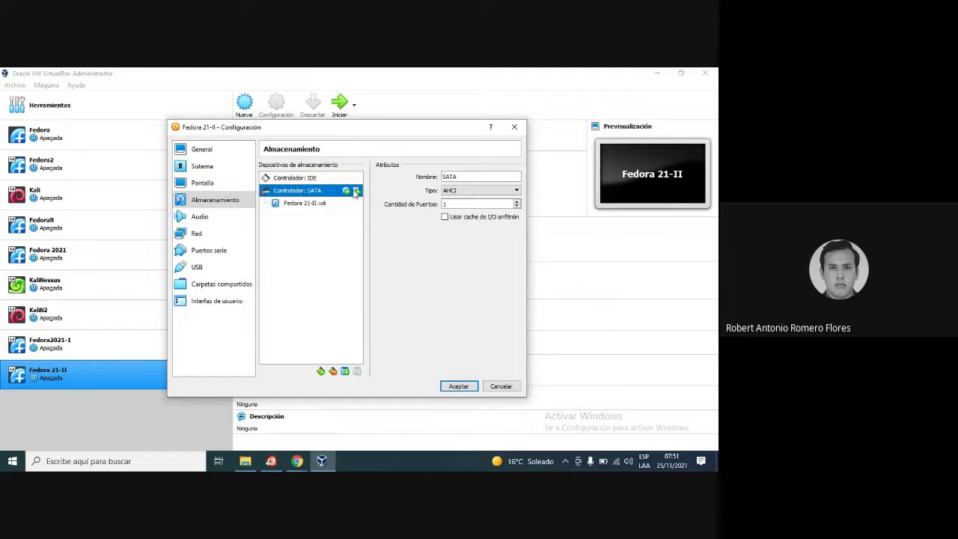
# Create an 8.00 GB VDI disk named Fedora 21-II_2.vdi with the new-disk wizard
pyautogui.click(357, 191)
pyautogui.click(270, 228)
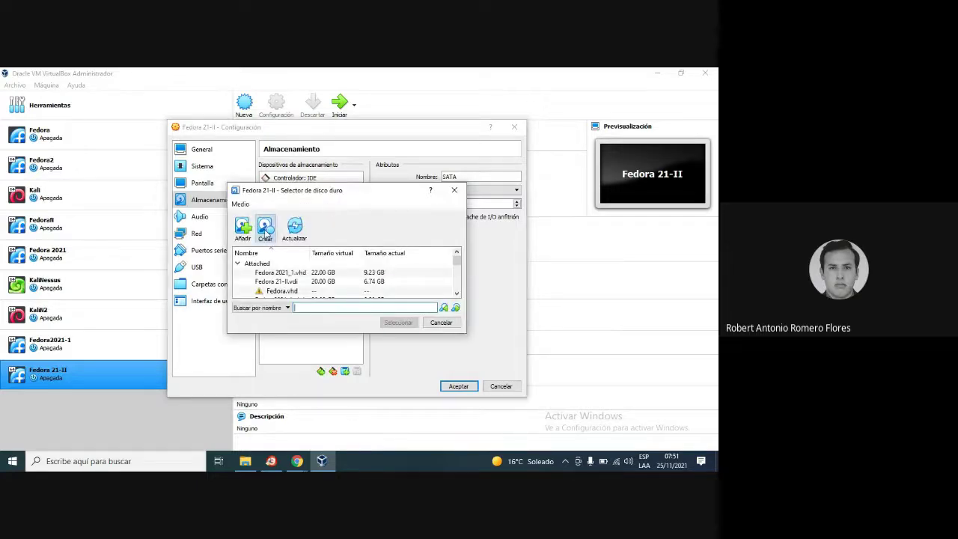
pyautogui.click(404, 372)
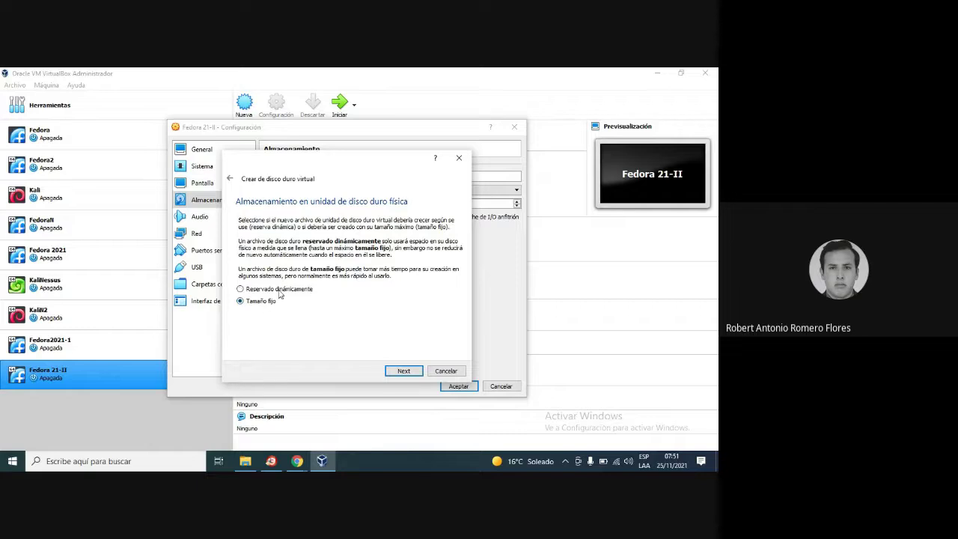
pyautogui.click(403, 371)
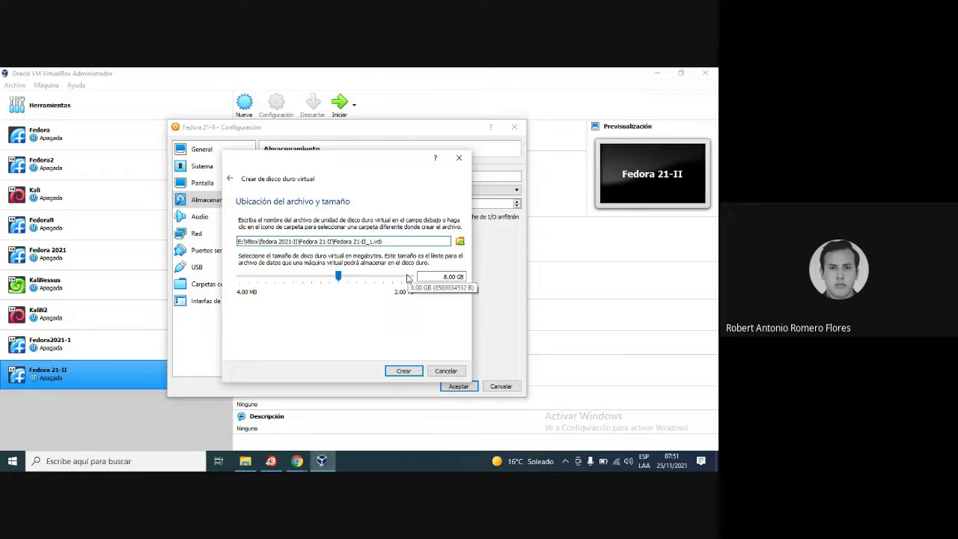
pyautogui.moveTo(364, 160); pyautogui.dragTo(547, 215)
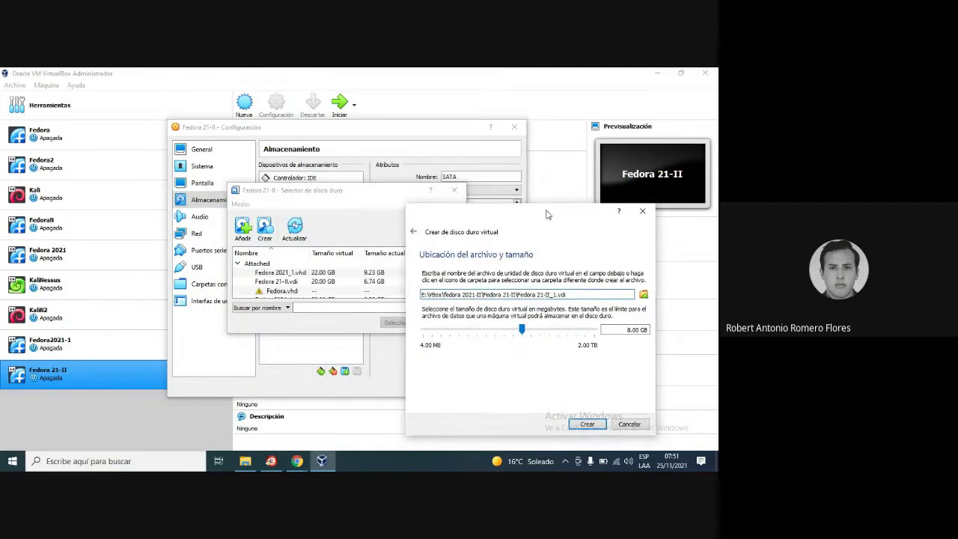
pyautogui.click(556, 295)
pyautogui.press('End')
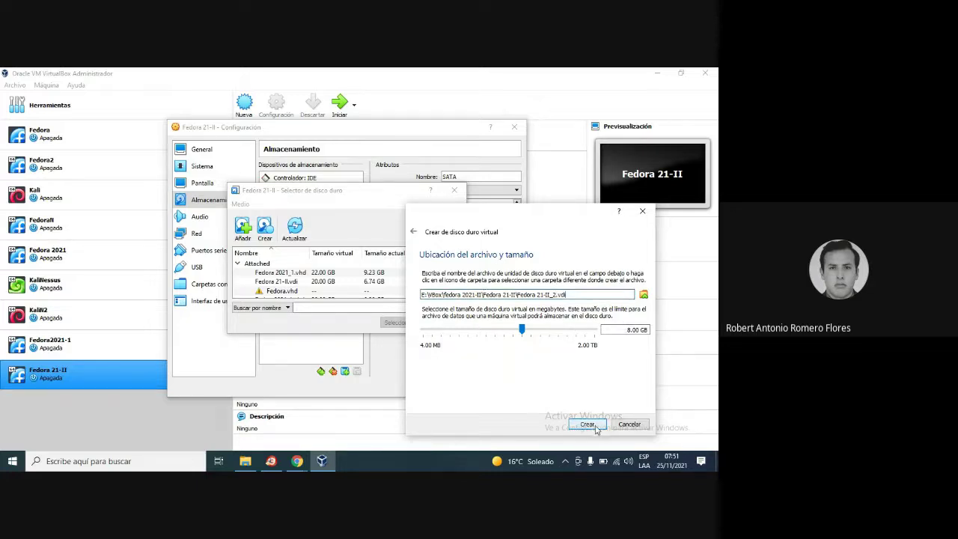
pyautogui.click(597, 428)
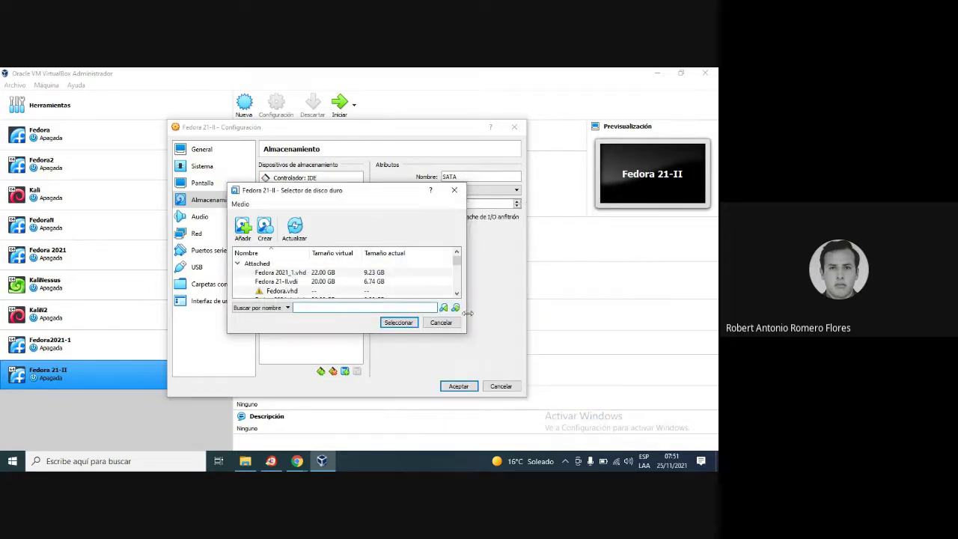
# Pick Fedora 21-II_2.vdi in the hard disk chooser
pyautogui.moveTo(377, 191); pyautogui.dragTo(466, 146)
pyautogui.moveTo(545, 212); pyautogui.dragTo(548, 234)
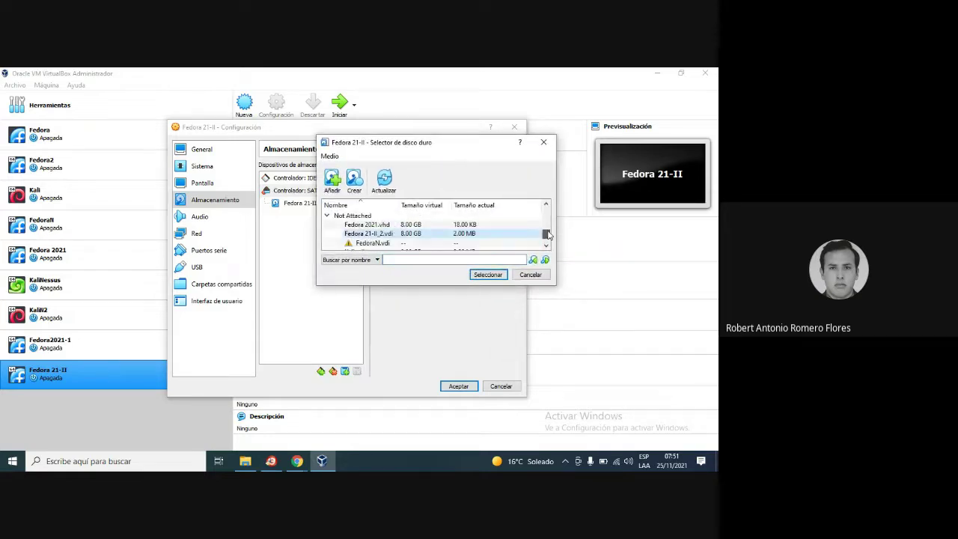
pyautogui.click(386, 226)
pyautogui.click(386, 233)
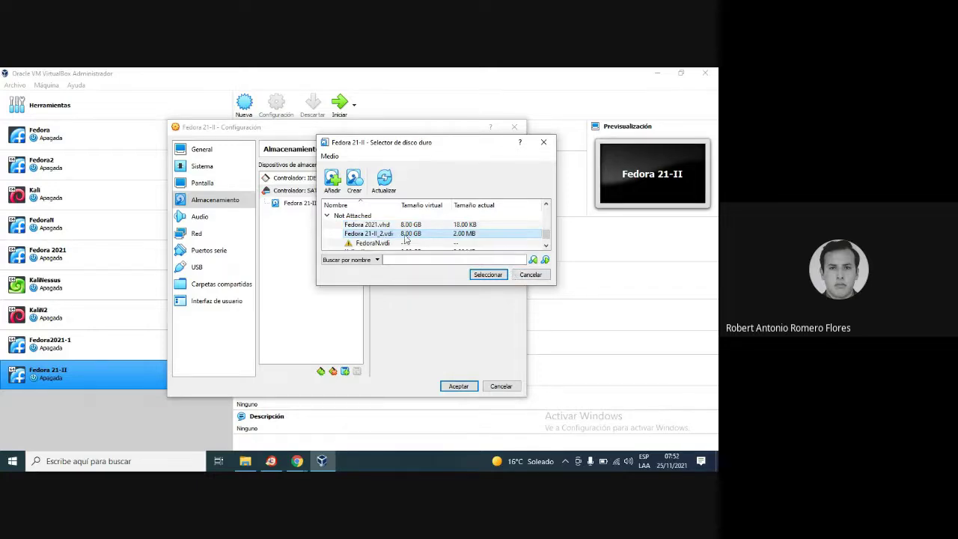
# Attach Fedora 21-II_2.vdi and compare both SATA disks, ending on the 8.00 GB disk's details
pyautogui.click(488, 275)
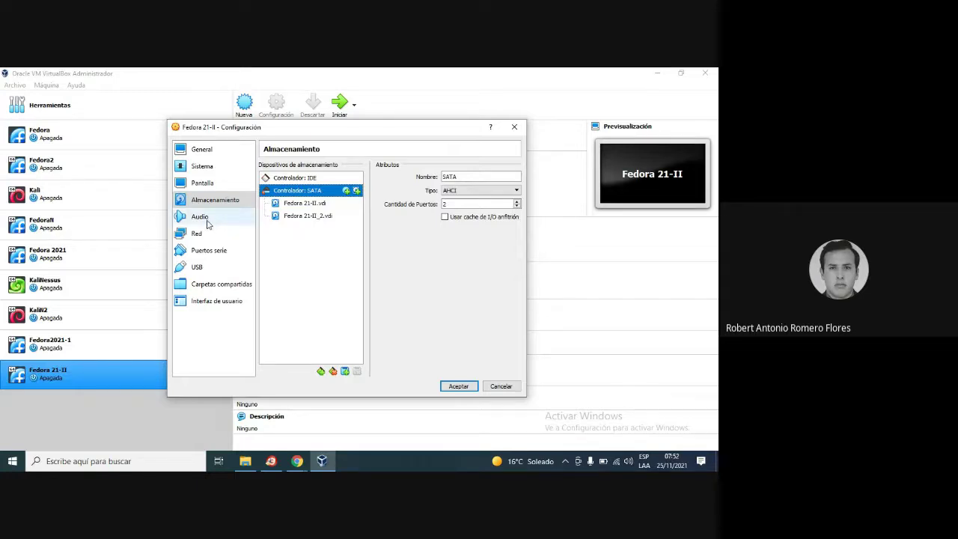
pyautogui.click(329, 218)
pyautogui.click(324, 202)
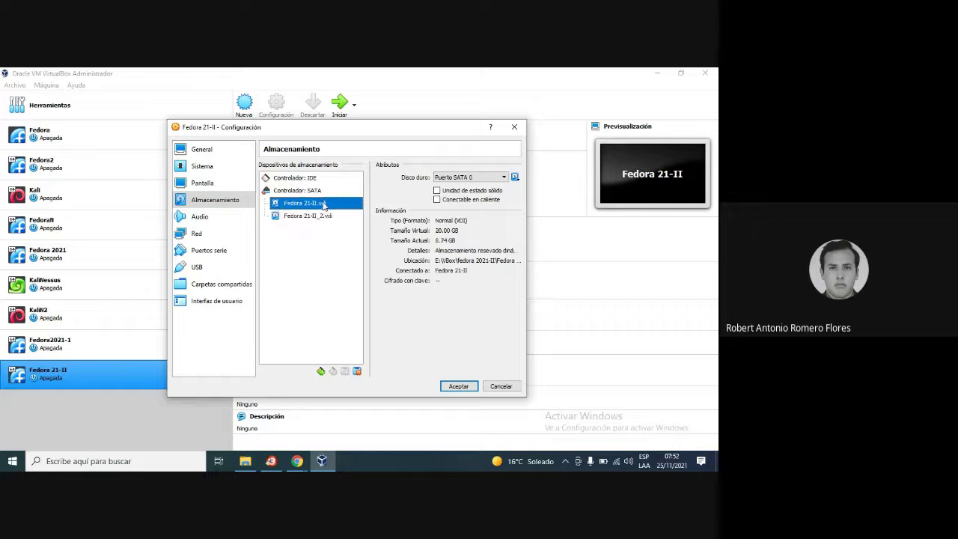
pyautogui.click(322, 216)
pyautogui.click(323, 203)
pyautogui.click(321, 217)
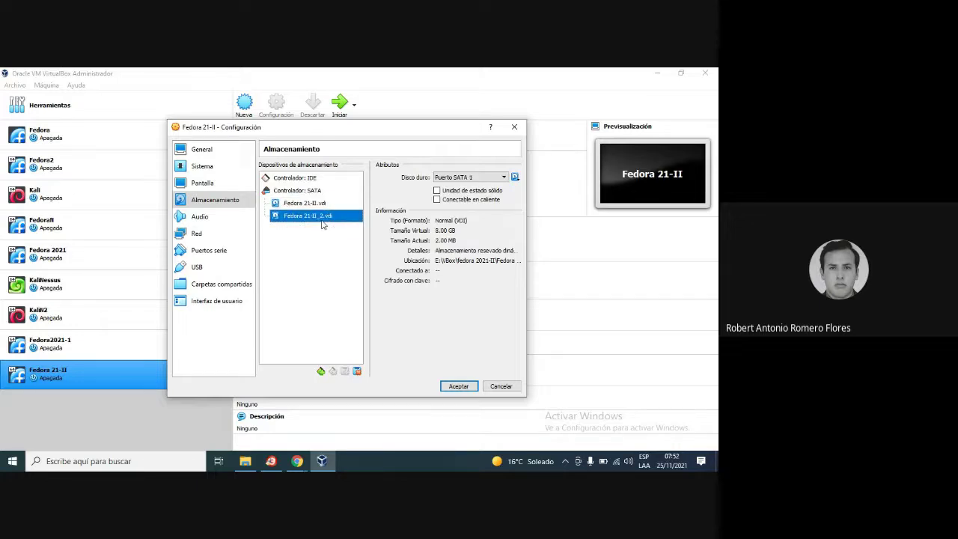
pyautogui.click(324, 206)
pyautogui.click(322, 217)
# Browse the Audio settings and each network adapter tab under Red
pyautogui.click(217, 220)
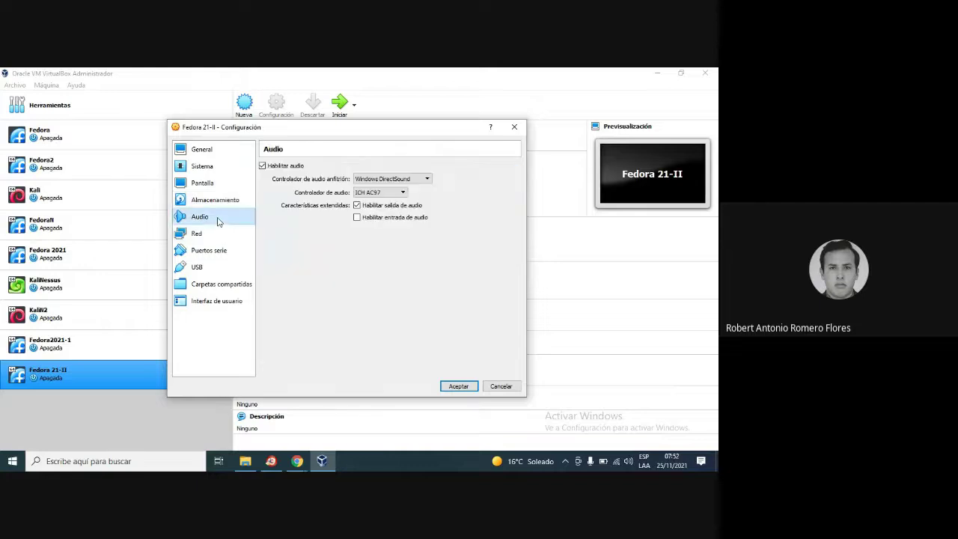
pyautogui.click(196, 235)
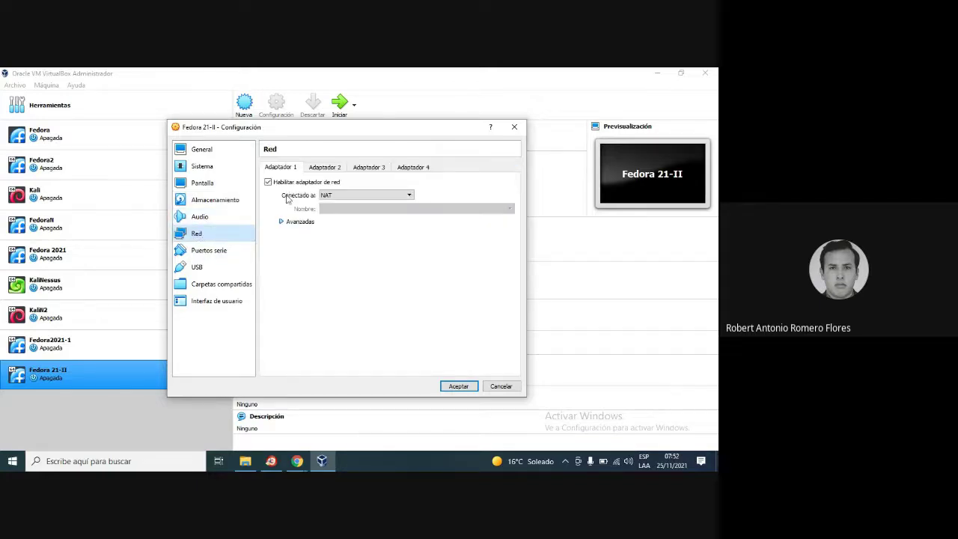
pyautogui.click(322, 167)
pyautogui.click(368, 168)
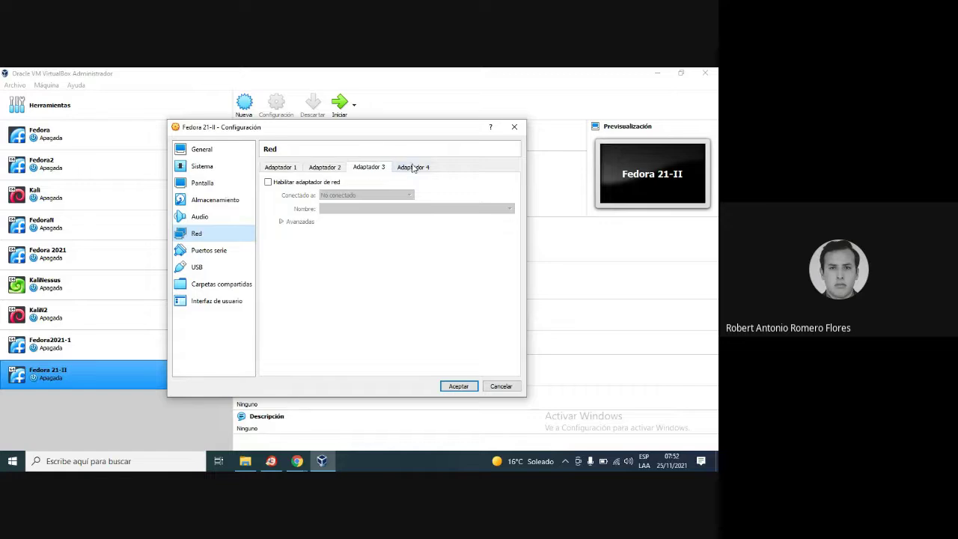
pyautogui.click(414, 168)
pyautogui.click(290, 172)
# Browse serial ports, USB, shared folders, user interface, system and general, then save with Aceptar
pyautogui.click(210, 251)
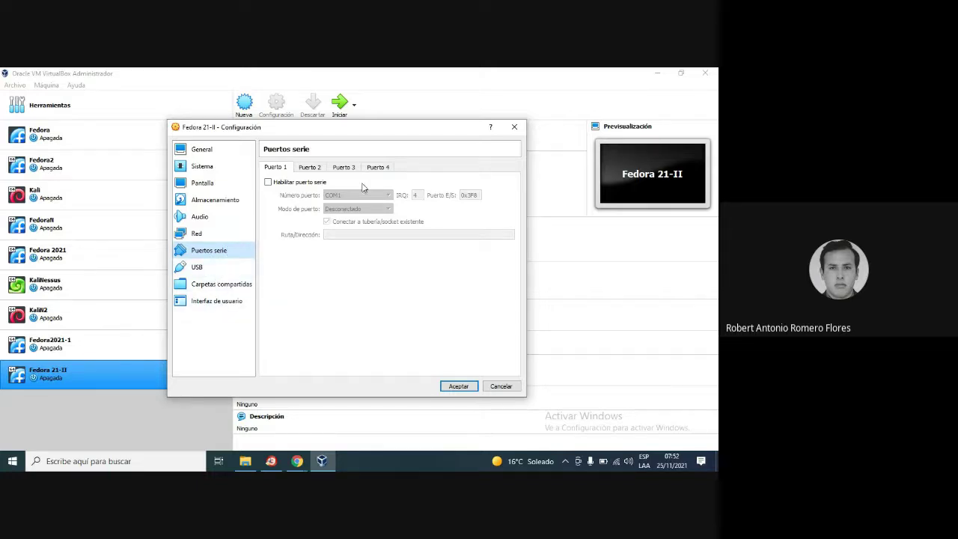
pyautogui.click(222, 269)
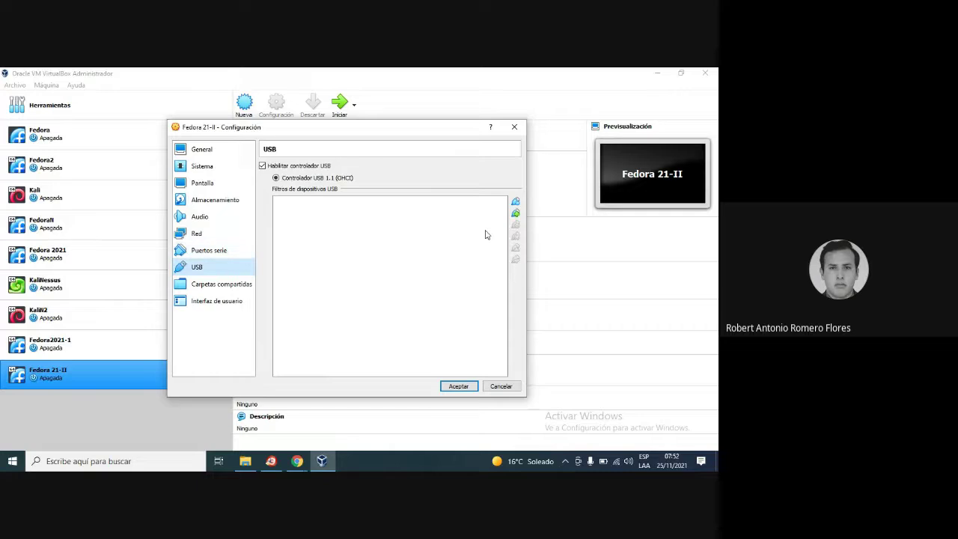
pyautogui.click(231, 286)
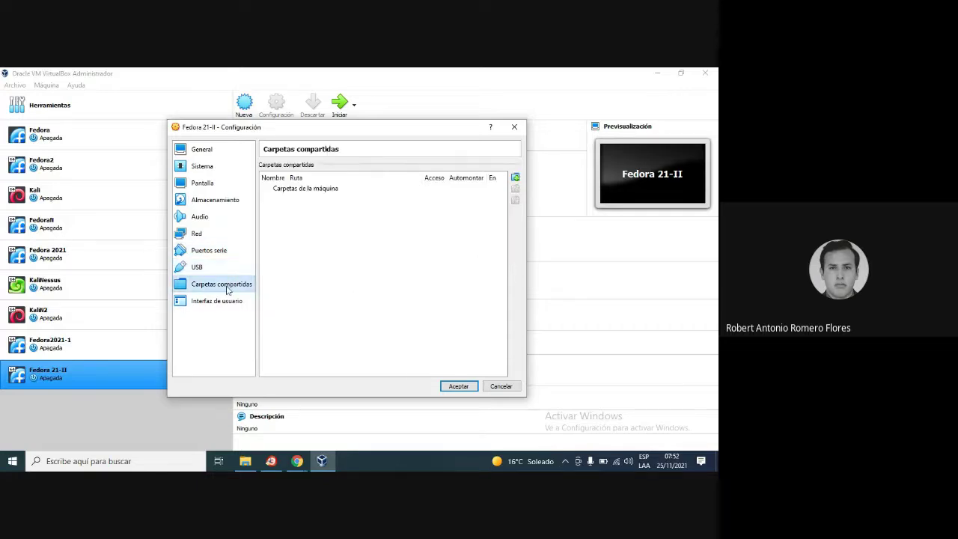
pyautogui.click(219, 304)
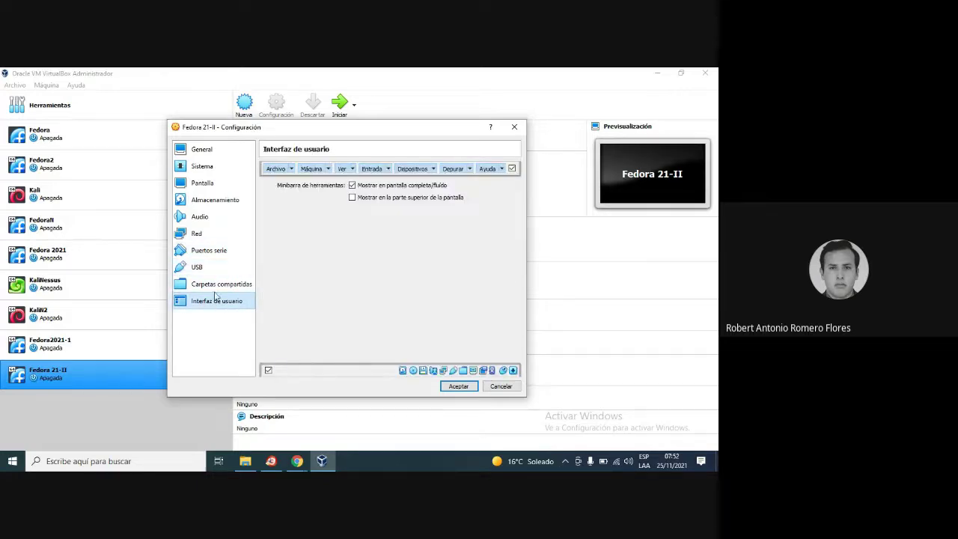
pyautogui.click(202, 167)
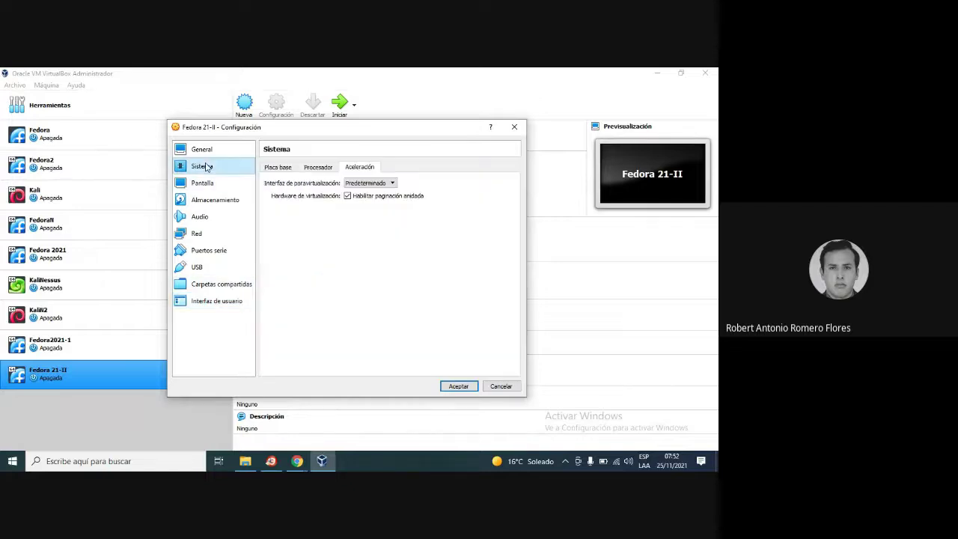
pyautogui.click(208, 149)
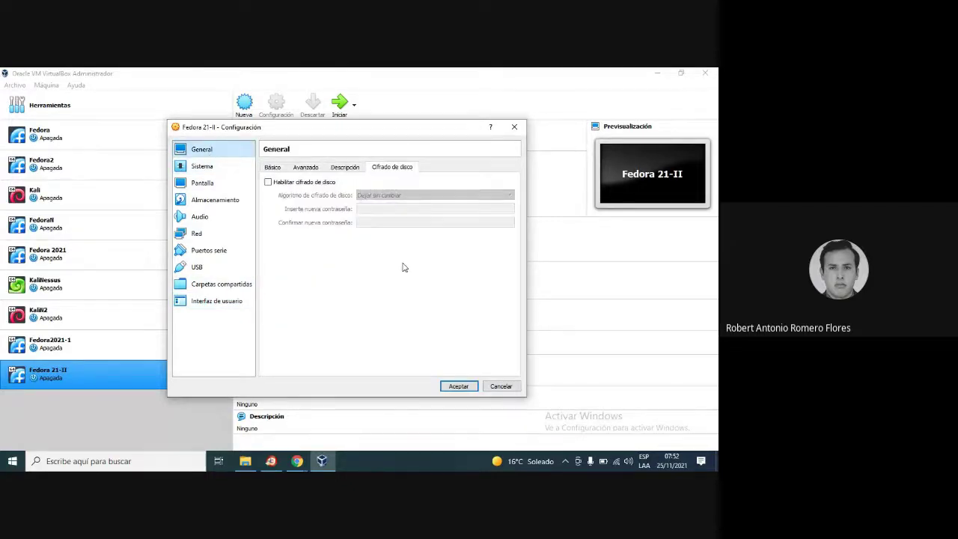
pyautogui.click(460, 387)
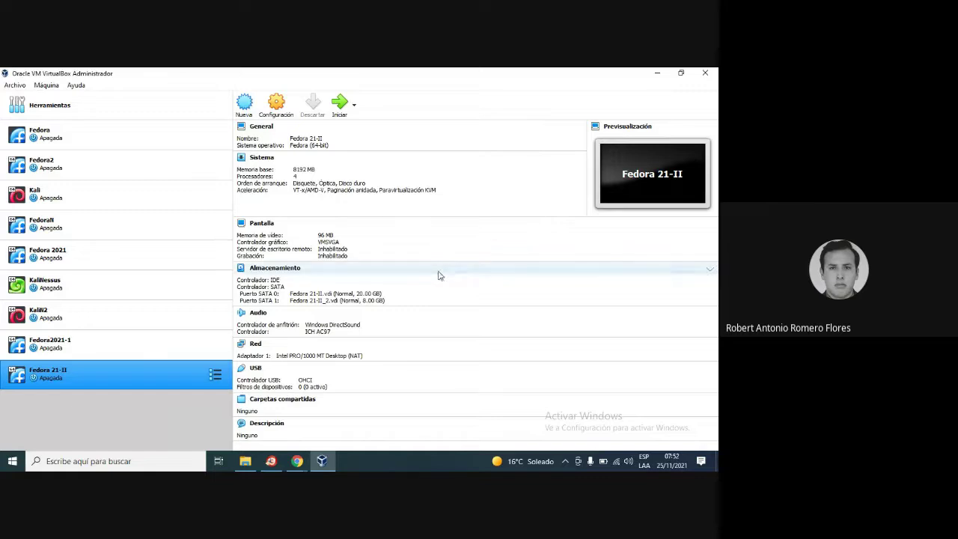
# Select only Fedora 21-II in the VM list and start it
pyautogui.keyDown('ctrl'); pyautogui.click(86, 344); pyautogui.keyUp('ctrl')
pyautogui.keyDown('ctrl'); pyautogui.click(86, 344); pyautogui.keyUp('ctrl')
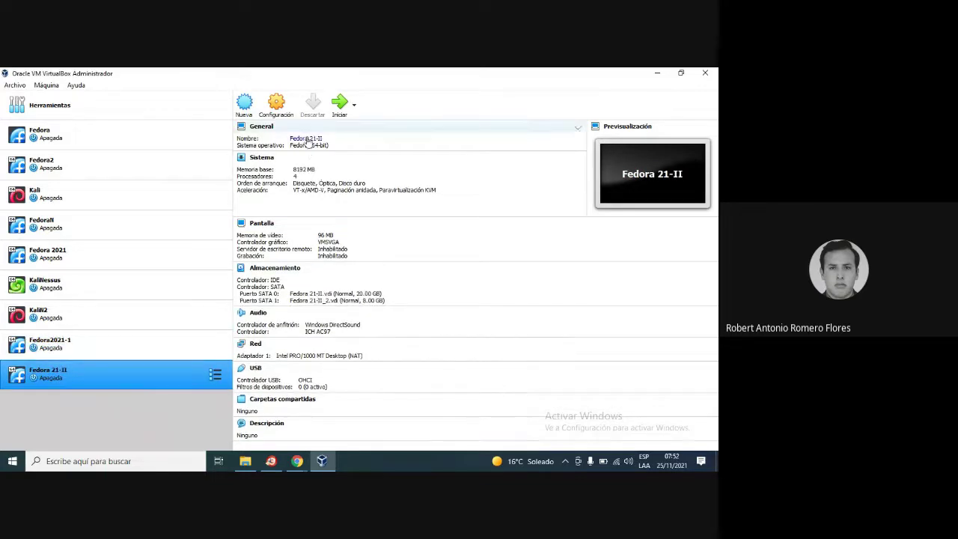
pyautogui.click(340, 104)
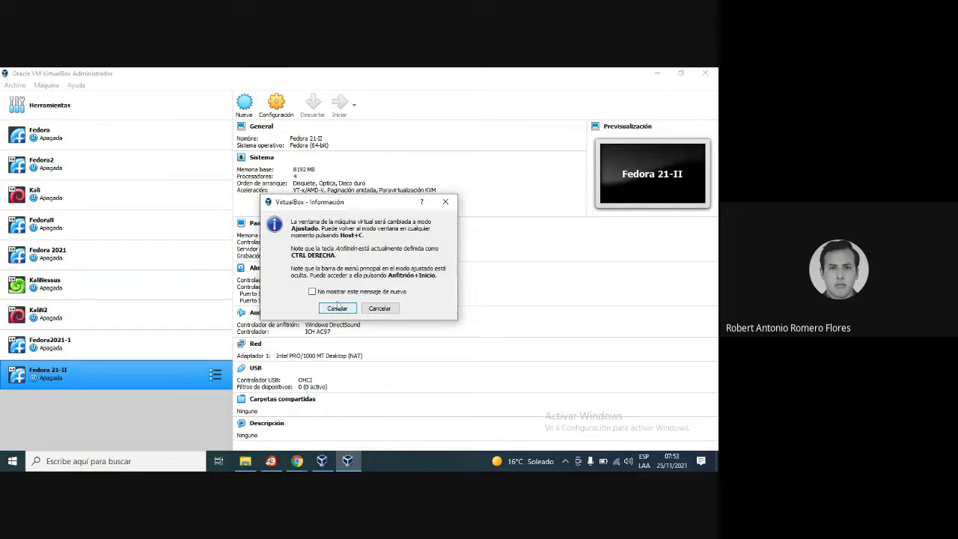
# Accept the scaled-mode switch and dismiss the keyboard auto-capture notice while the VM boots
pyautogui.click(337, 309)
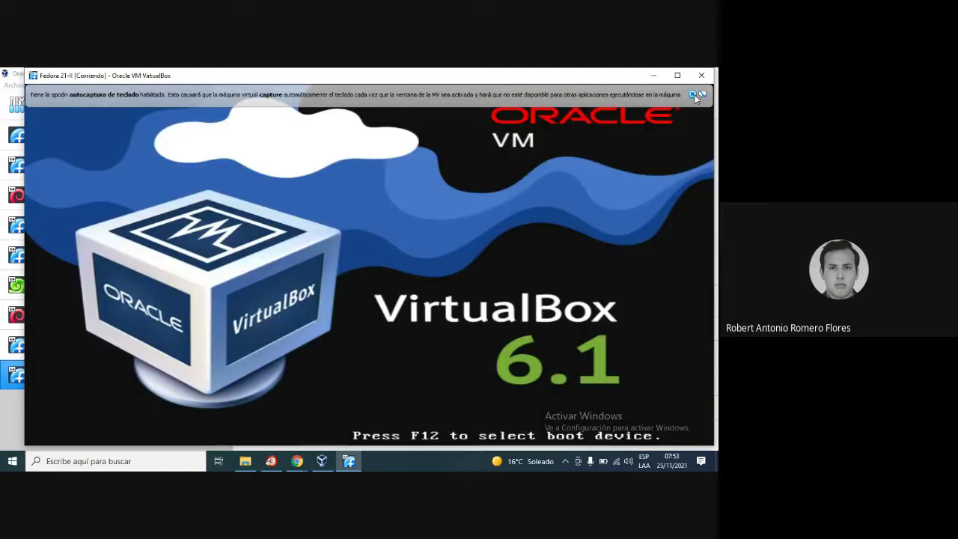
pyautogui.click(693, 94)
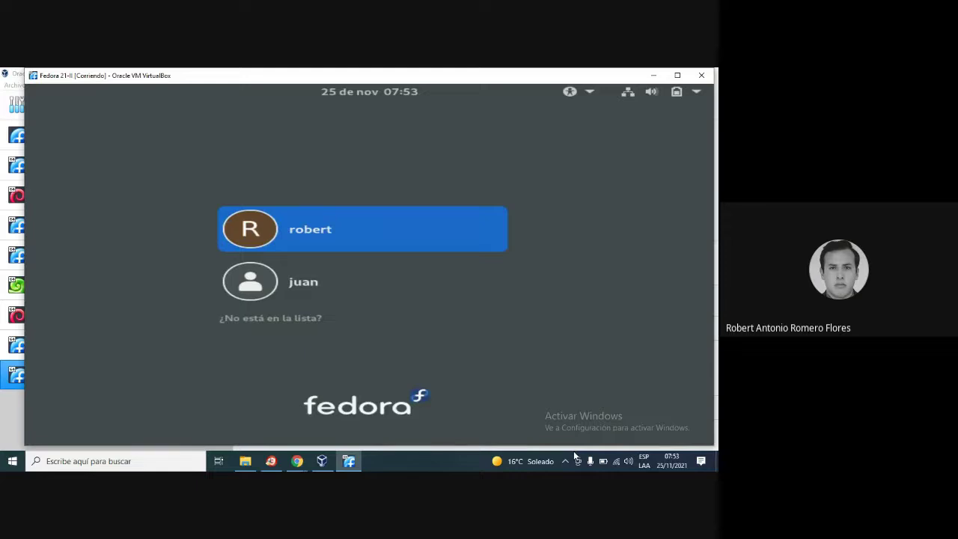
# Sign in to the first user account with its password so the Fedora desktop loads
pyautogui.click(326, 229)
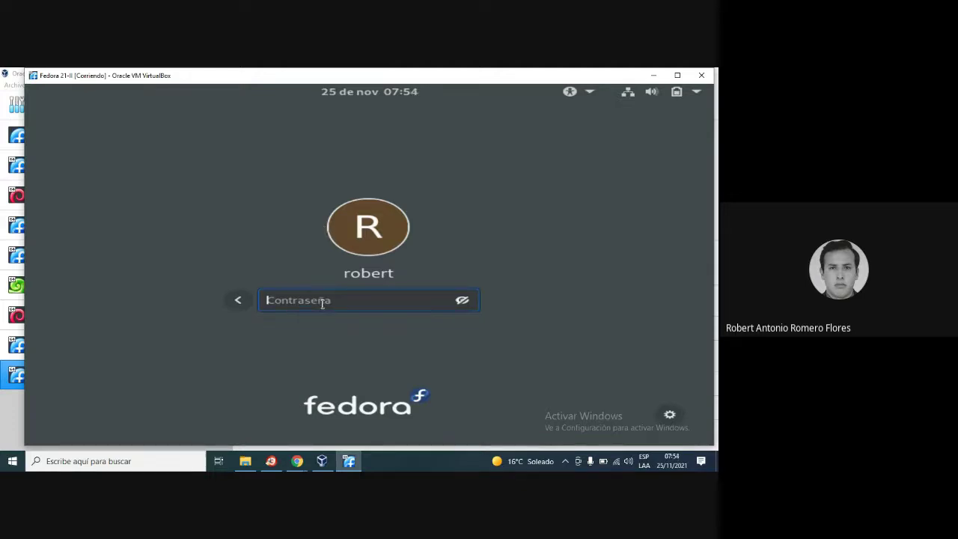
pyautogui.press('Return')
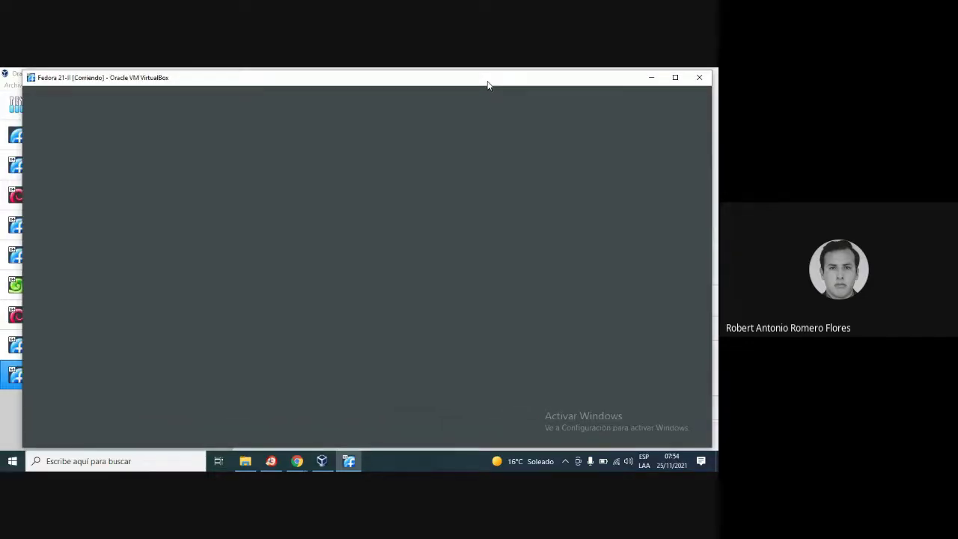
pyautogui.moveTo(487, 84); pyautogui.dragTo(478, 83)
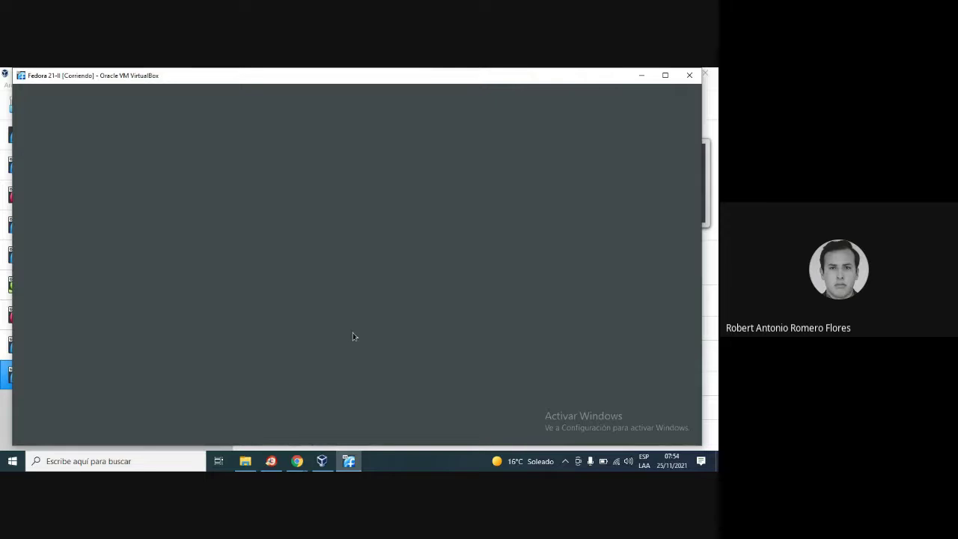
# In Chrome, switch to the YouTube tab and load google.com there
pyautogui.moveTo(297, 461)
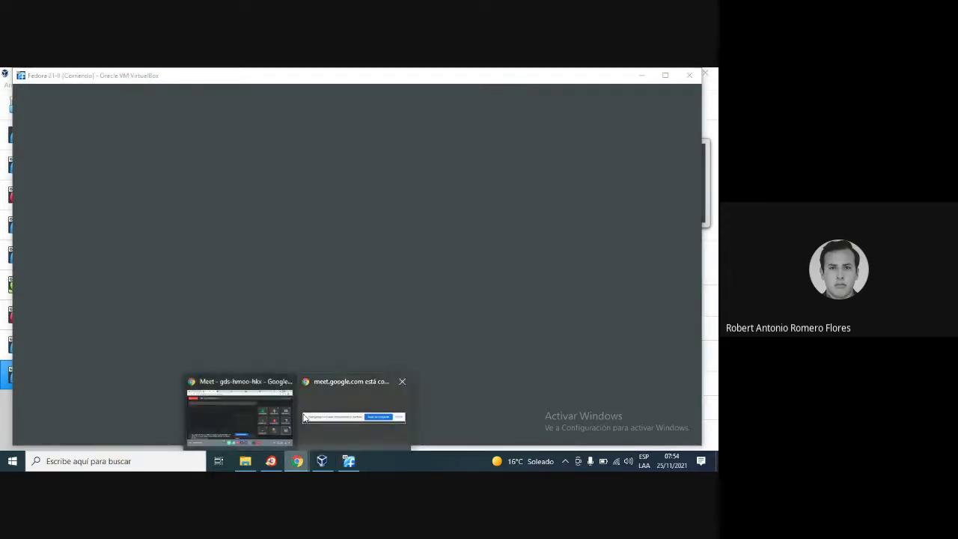
pyautogui.click(240, 382)
pyautogui.click(533, 75)
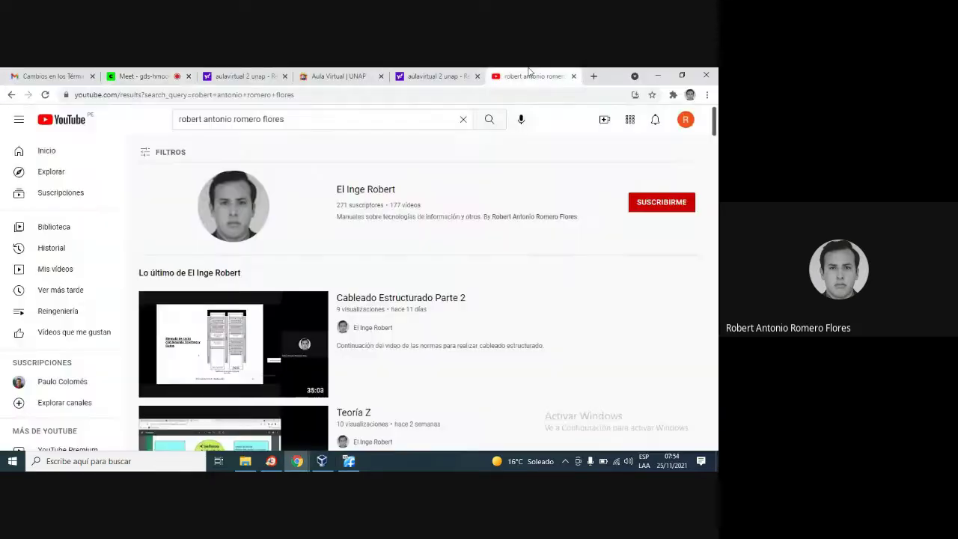
pyautogui.click(343, 95)
pyautogui.write('g')
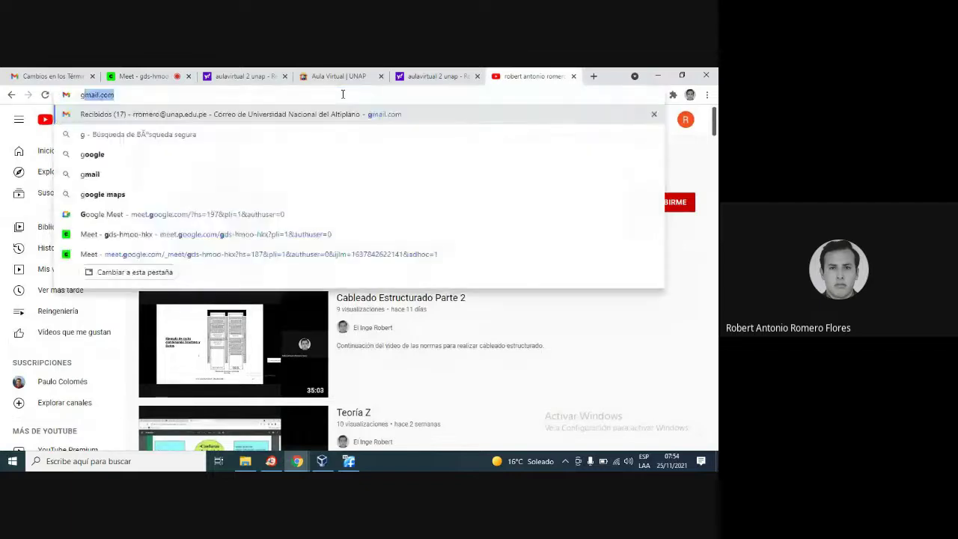
pyautogui.write('oogle.com')
pyautogui.press('Return')
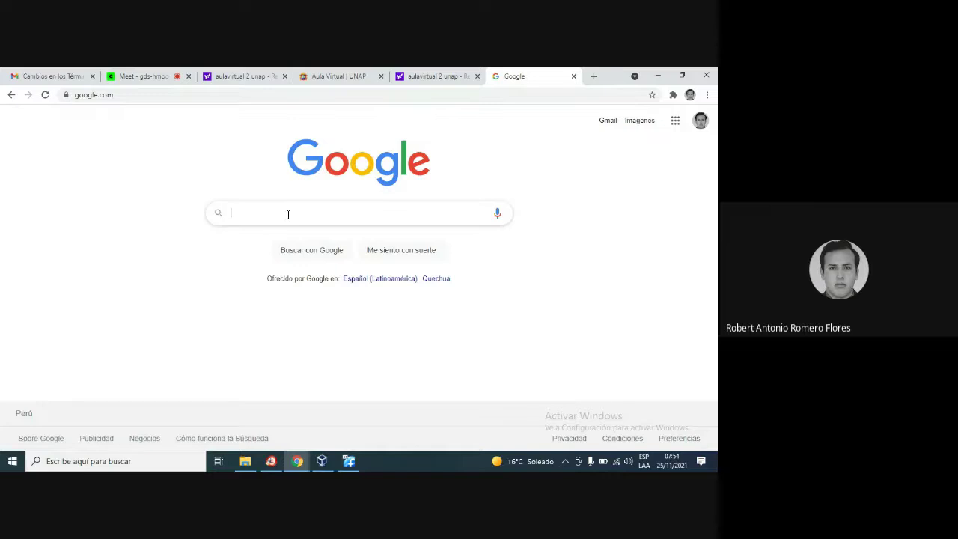
# Search Google for 'discos virt con linux para descargar'
pyautogui.write('discos ')
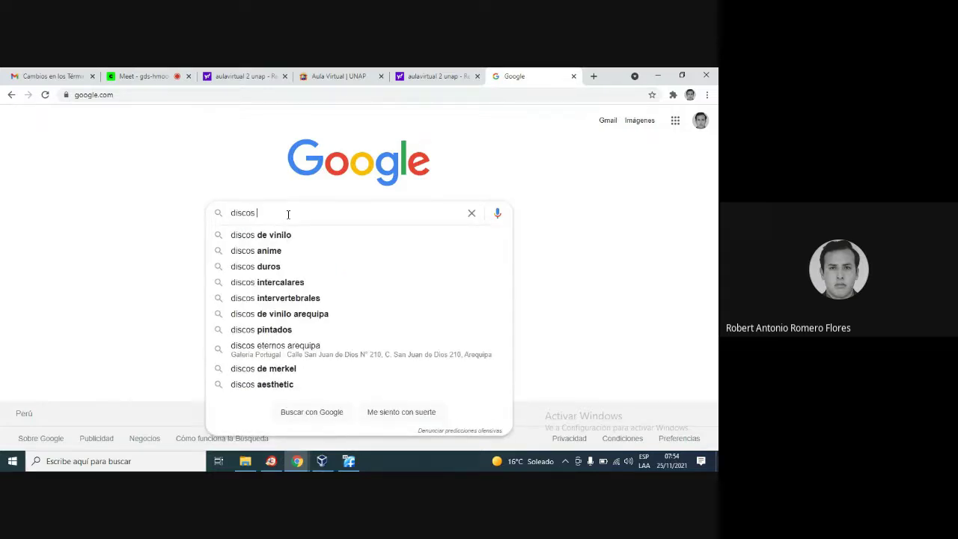
pyautogui.write('virtuales')
pyautogui.write('co')
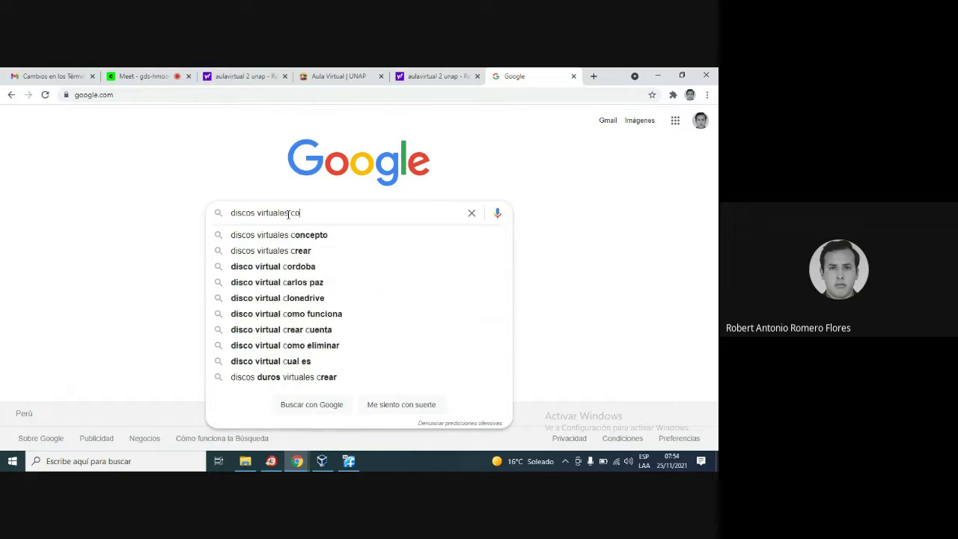
pyautogui.write('n linux pa')
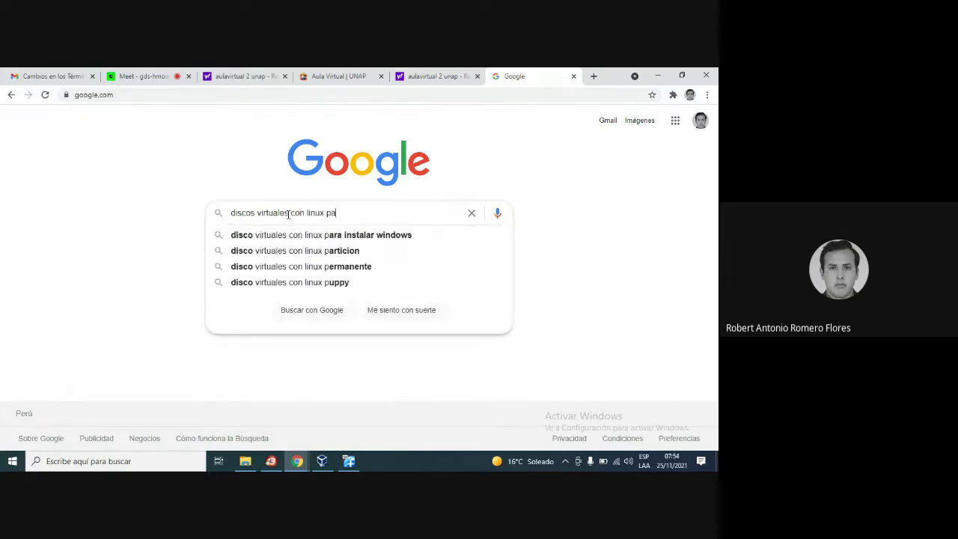
pyautogui.write('ra descargar')
pyautogui.press('Return')
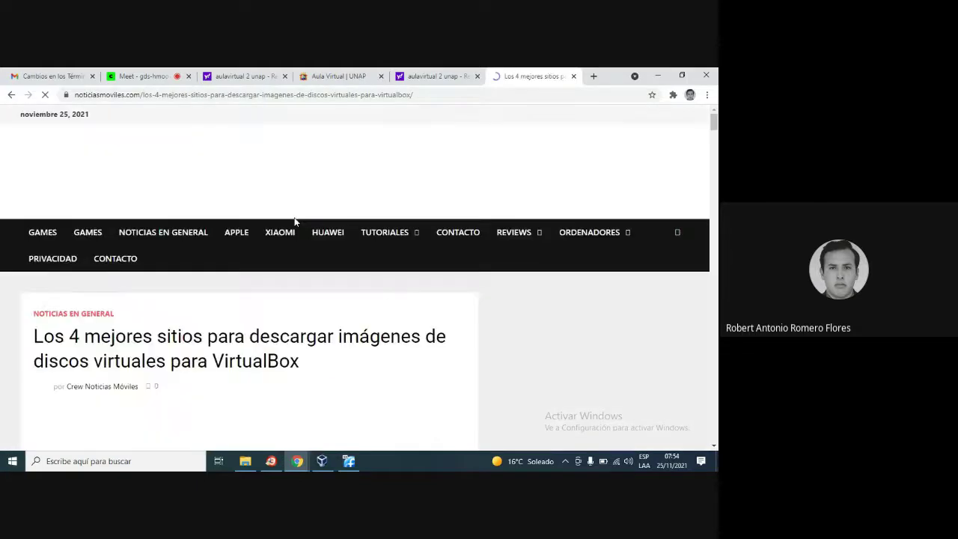
# Scroll into the article, highlight the word VMware, and decline the news popup with 'No, gracias'
pyautogui.scroll(-3, 240, 213)
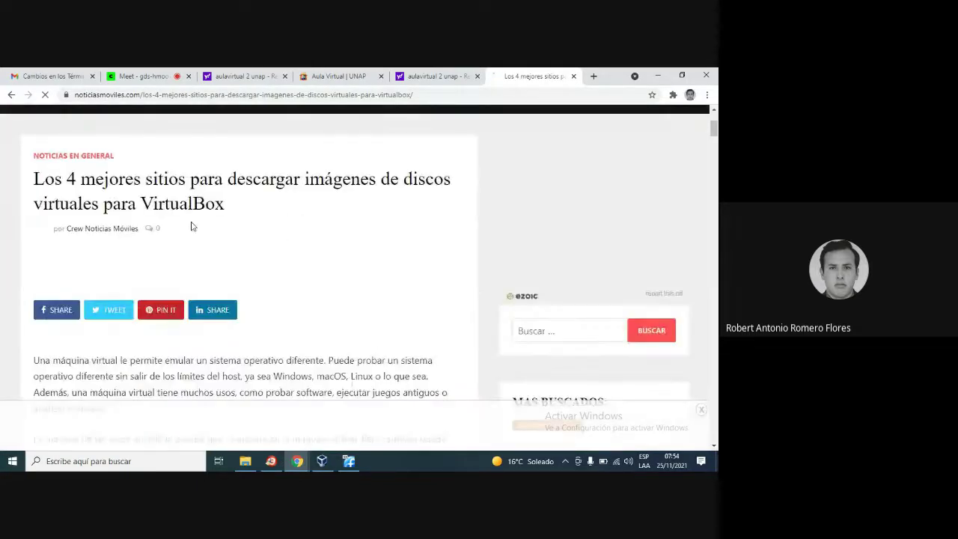
pyautogui.scroll(-3, 289, 246)
pyautogui.scroll(-4, 289, 246)
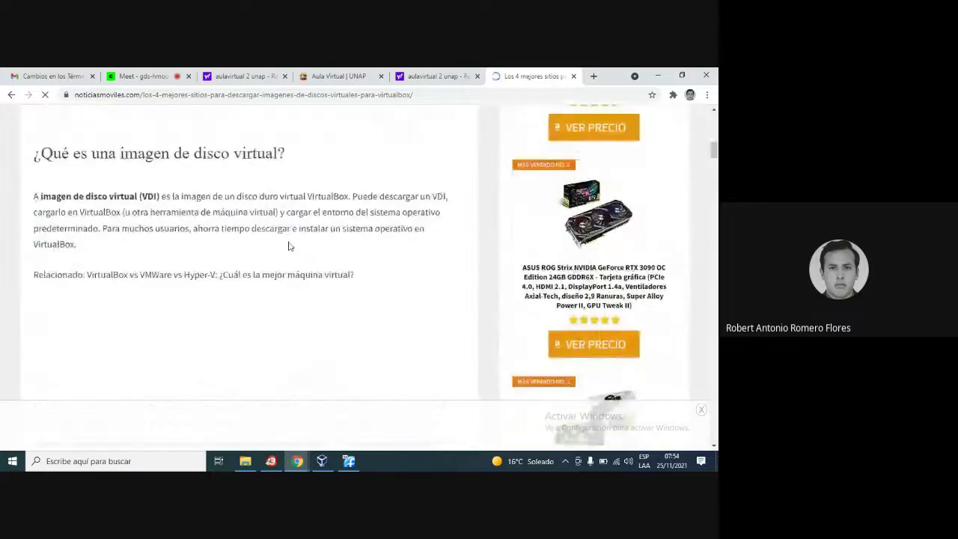
pyautogui.scroll(-5, 289, 245)
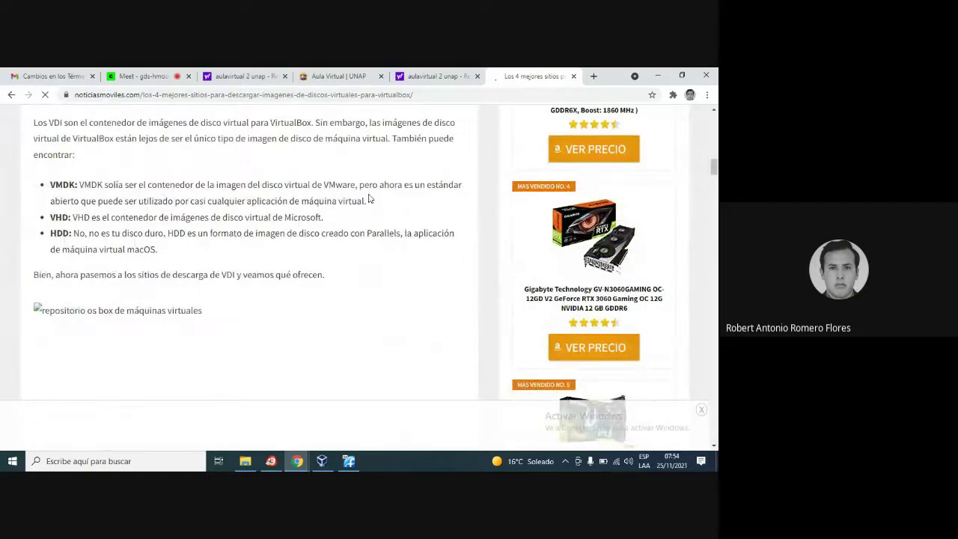
pyautogui.moveTo(325, 184); pyautogui.dragTo(356, 185)
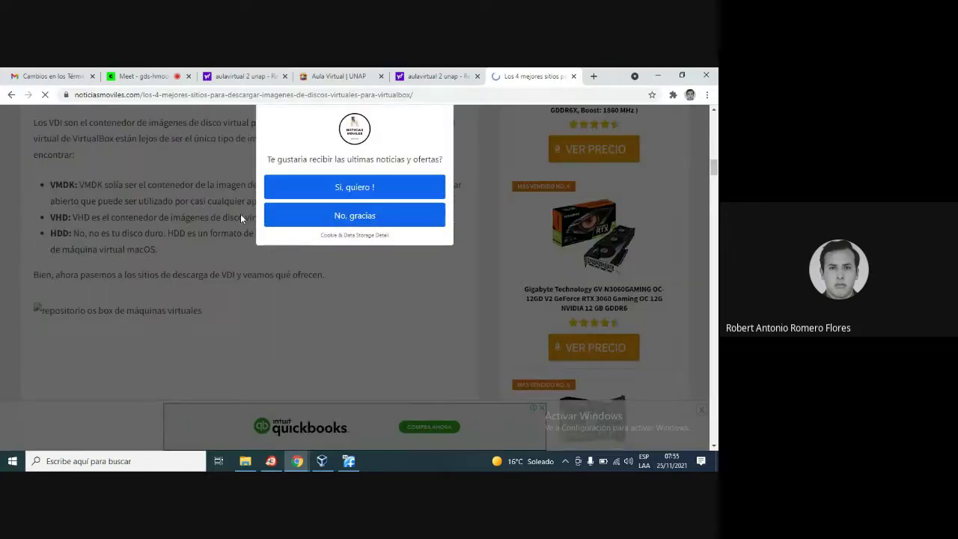
pyautogui.click(326, 223)
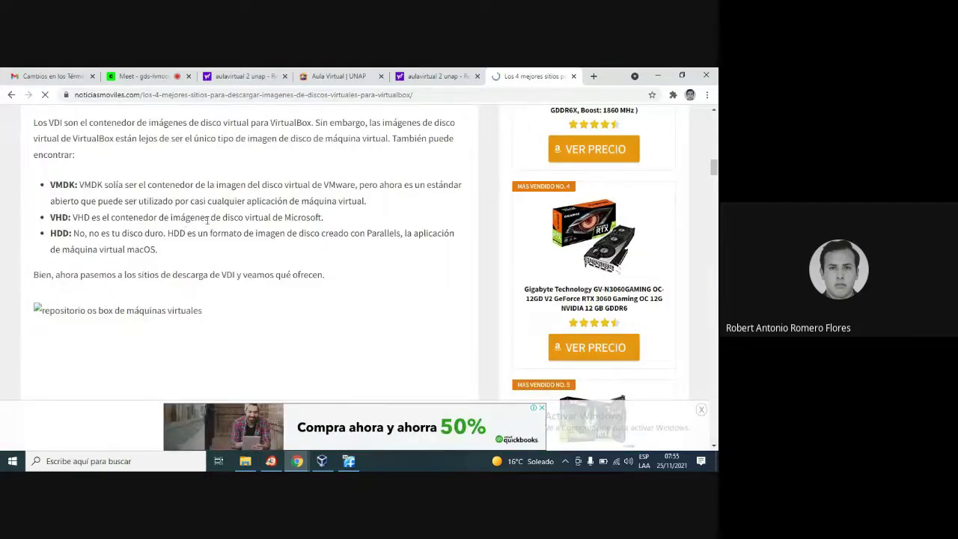
# Read down the article to the 'Descargas de imágenes de disco virtual en abundancia' section
pyautogui.scroll(-3, 208, 222)
pyautogui.scroll(-2, 209, 226)
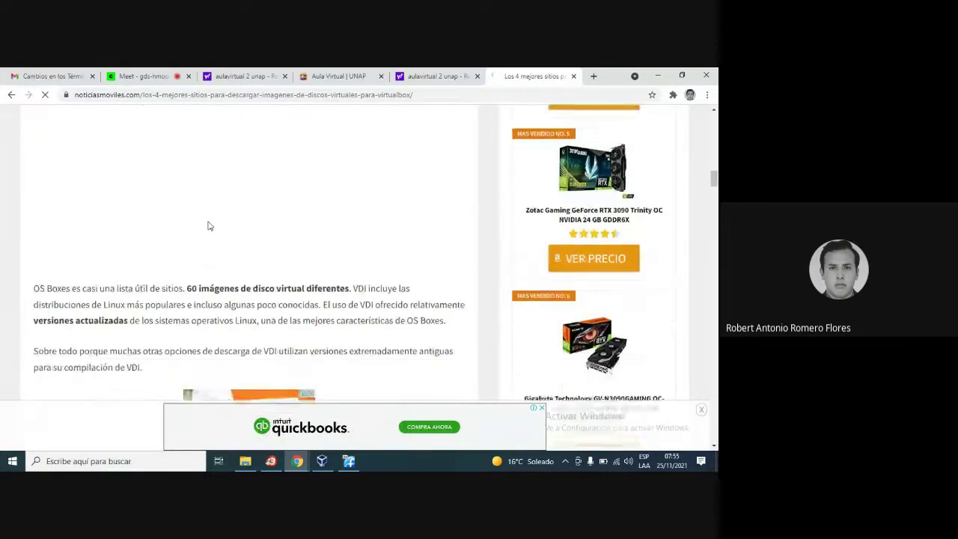
pyautogui.scroll(-1, 208, 222)
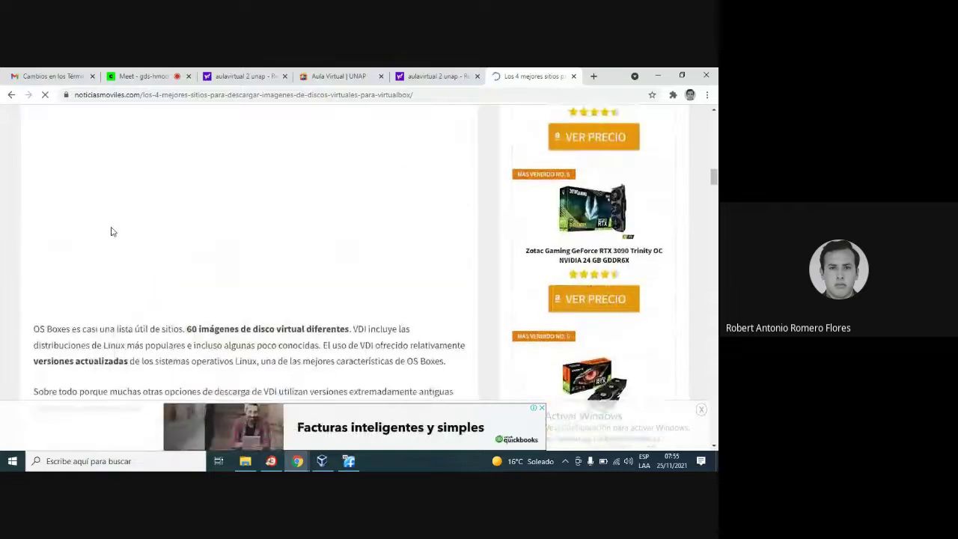
pyautogui.scroll(-5, 113, 228)
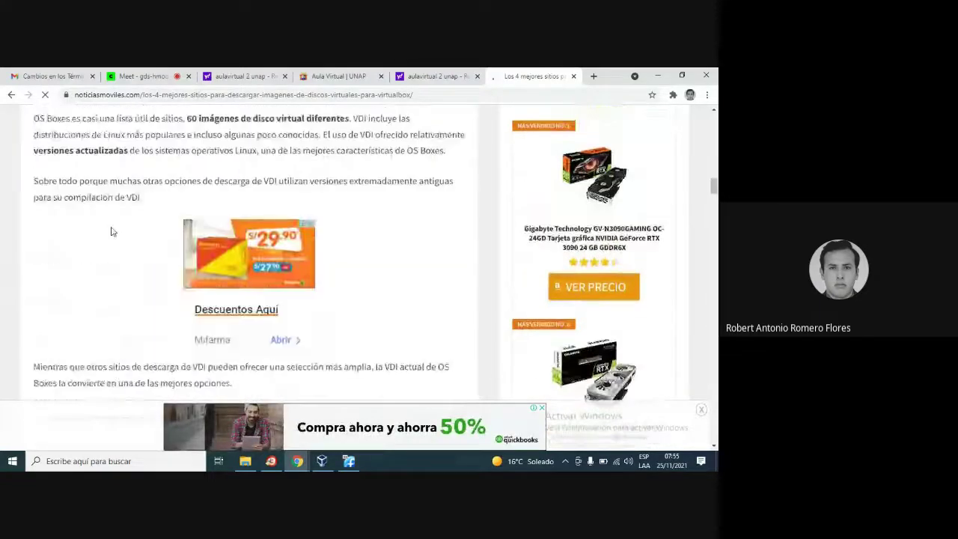
pyautogui.scroll(-5, 112, 228)
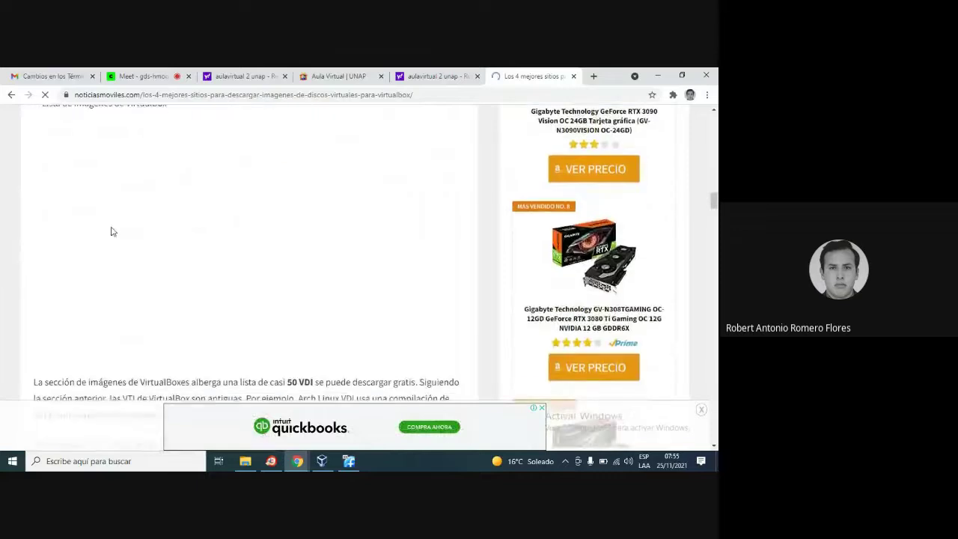
pyautogui.scroll(-10, 112, 232)
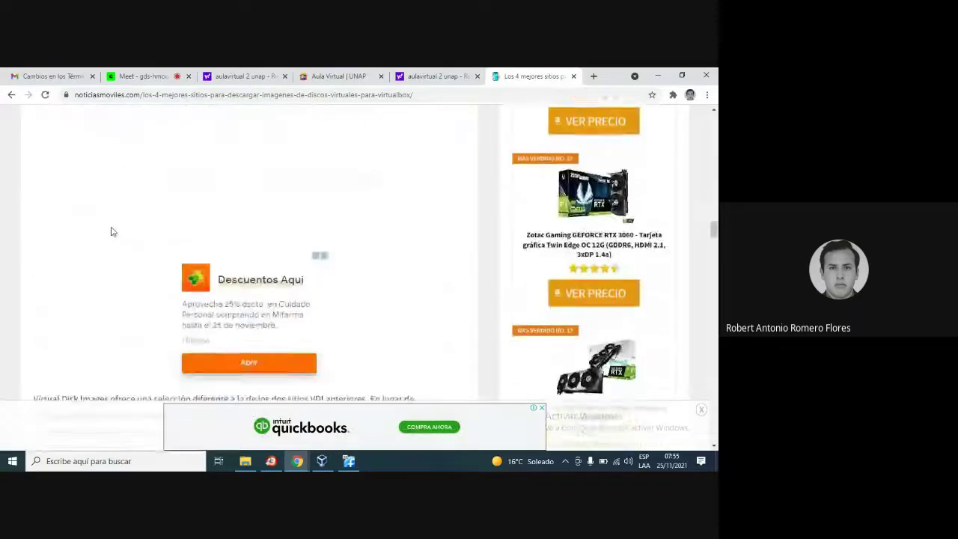
pyautogui.scroll(-4, 111, 231)
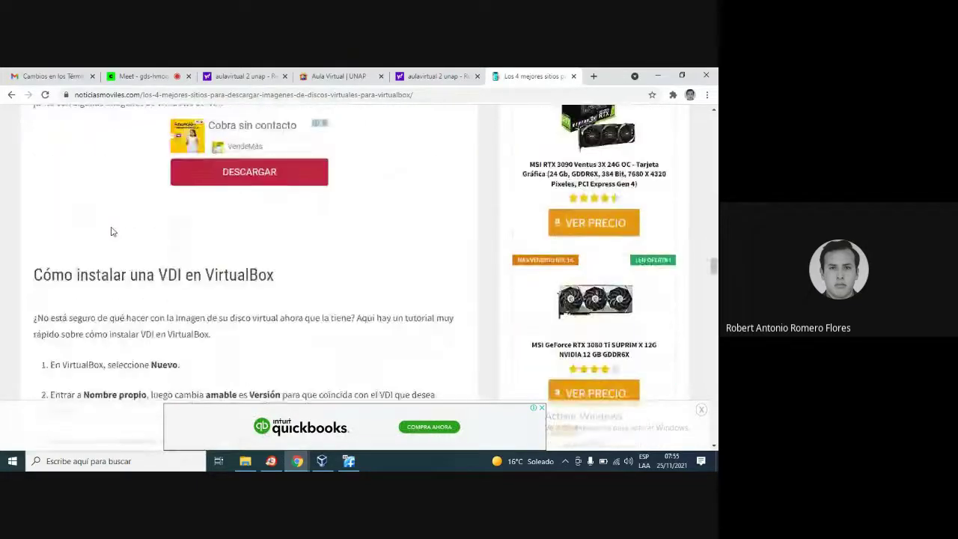
pyautogui.scroll(-2, 111, 231)
pyautogui.scroll(-10, 111, 231)
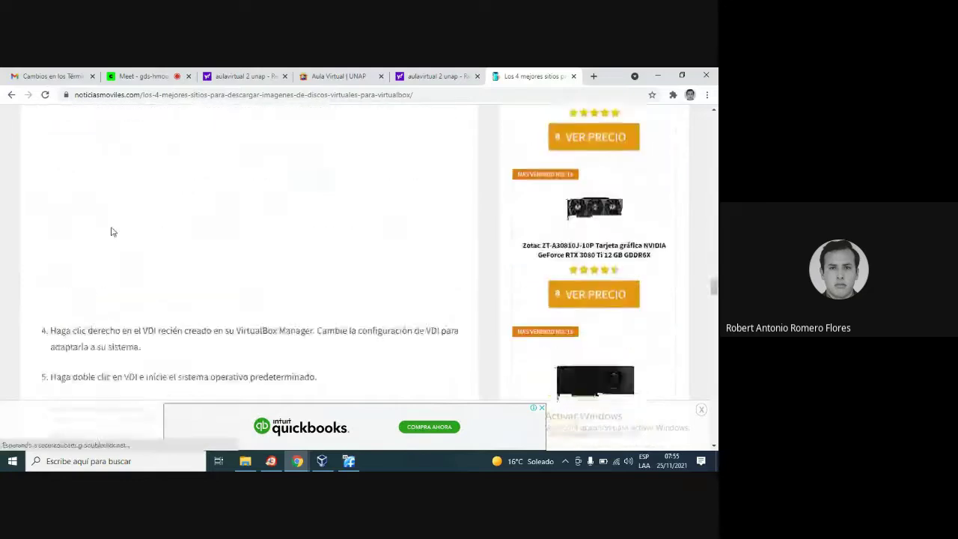
pyautogui.scroll(-10, 112, 231)
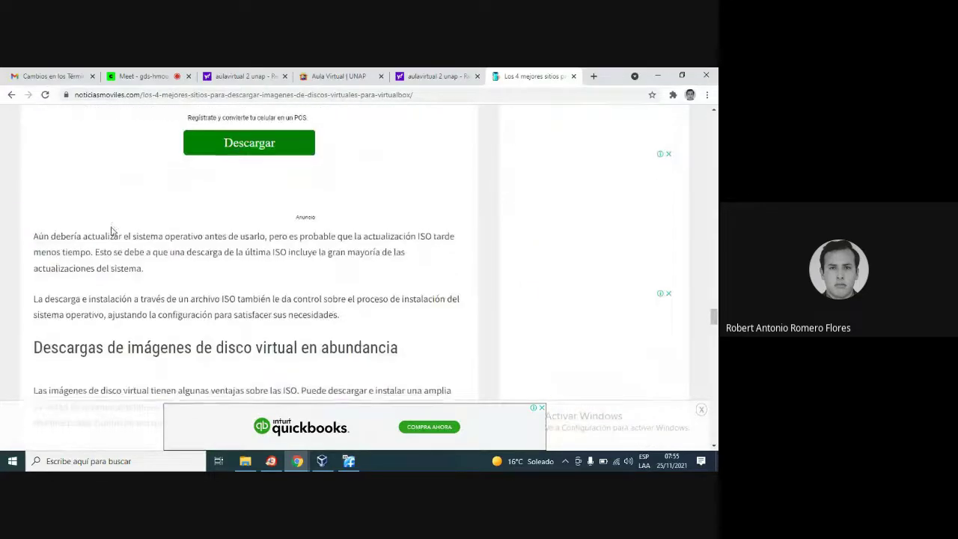